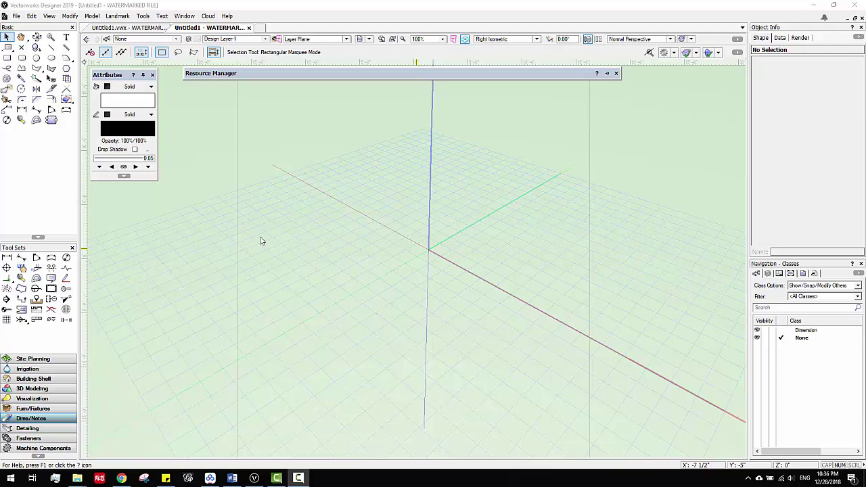
- Draw a rectangle about 13'2 1/2" by 10'1" on the layer plane around the origin
left_click(7, 58)
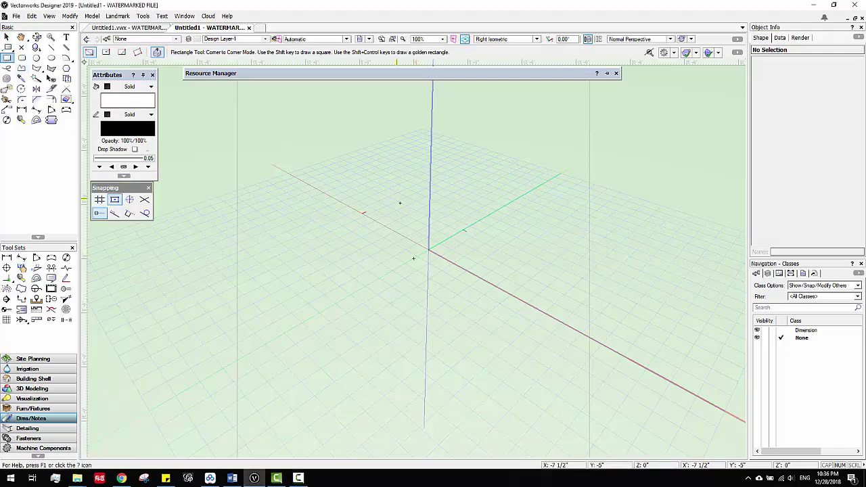
left_click(396, 194)
left_click(433, 361)
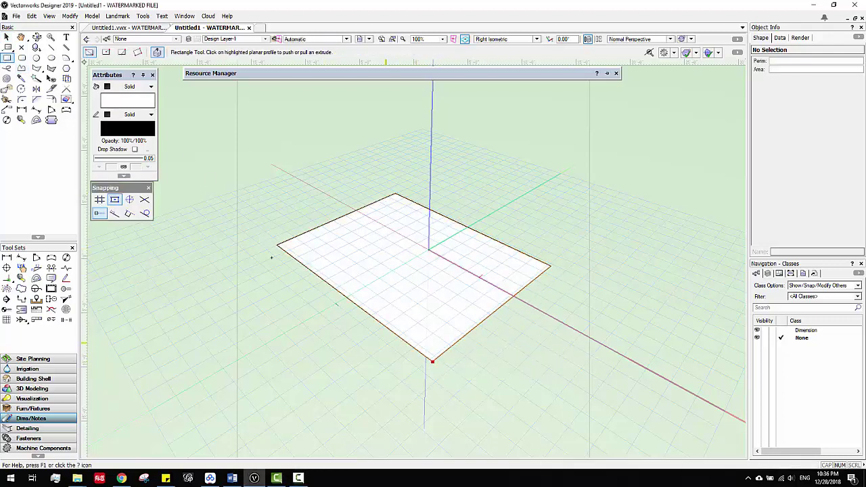
key("x")
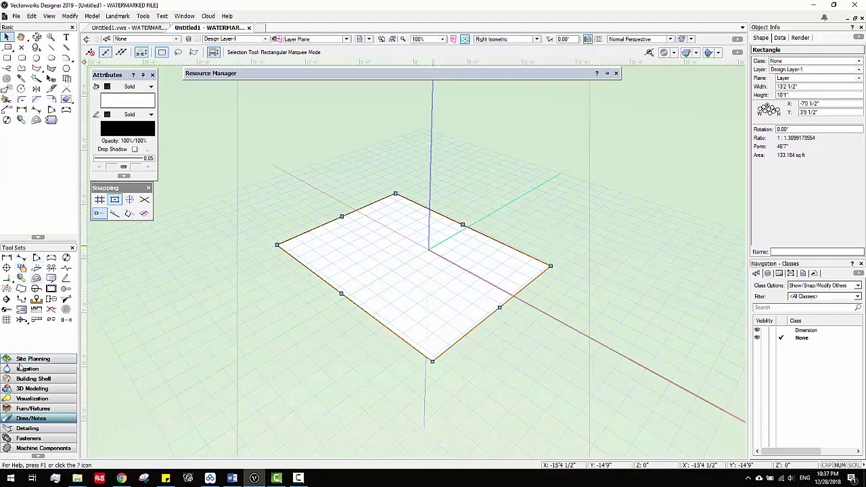
- Push/pull the rectangle upward into a solid box about 3'5" high
left_click(32, 389)
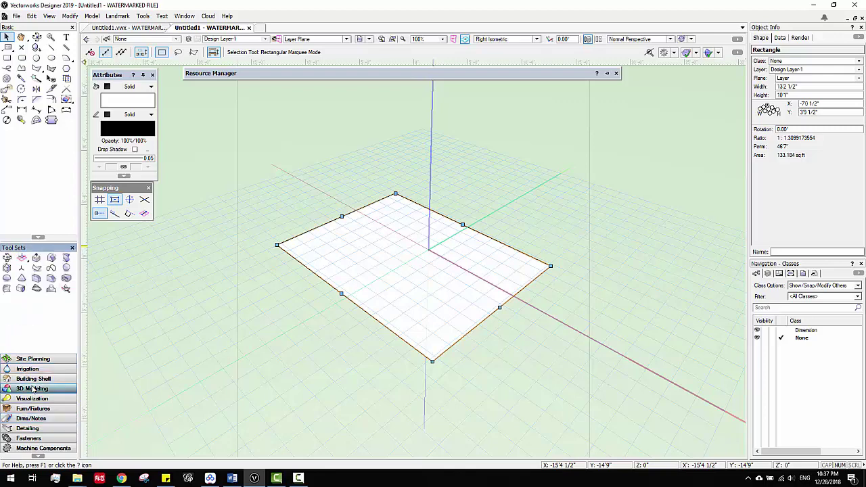
left_click(36, 257)
left_click_drag(472, 250, 472, 200)
left_click(7, 37)
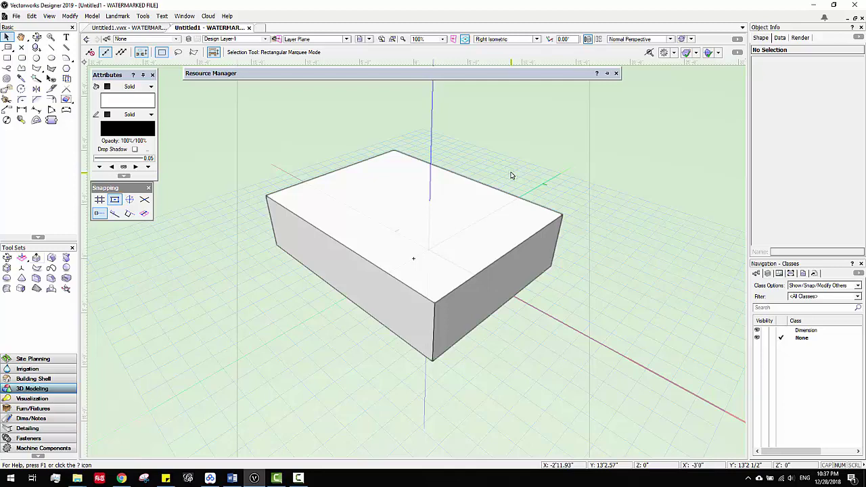
- View the box in Top/Plan and in several standard 3D views, ending in Left Isometric
key("F5")
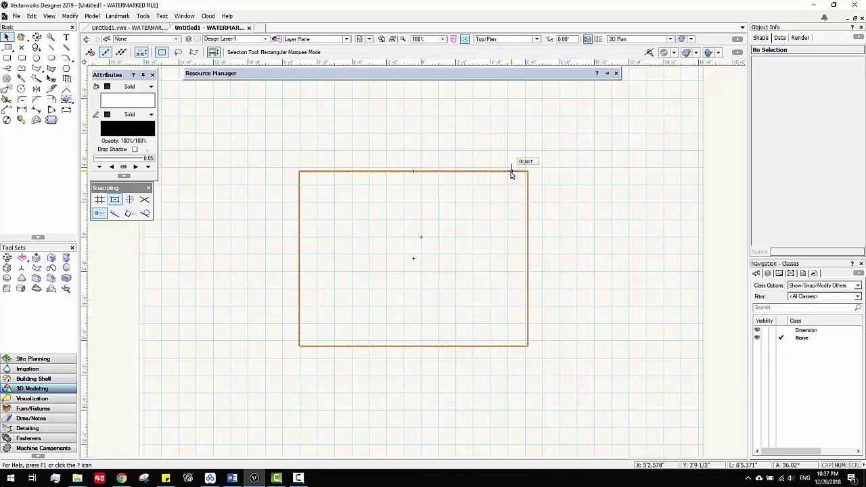
key("1")
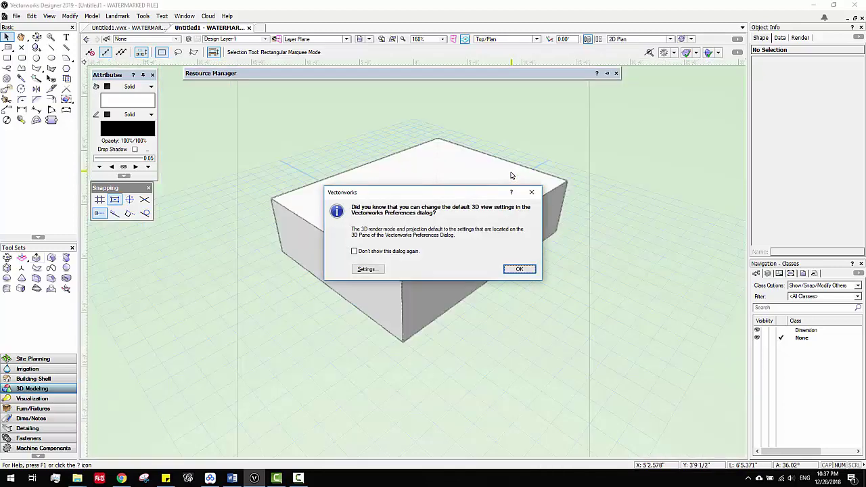
key("Return")
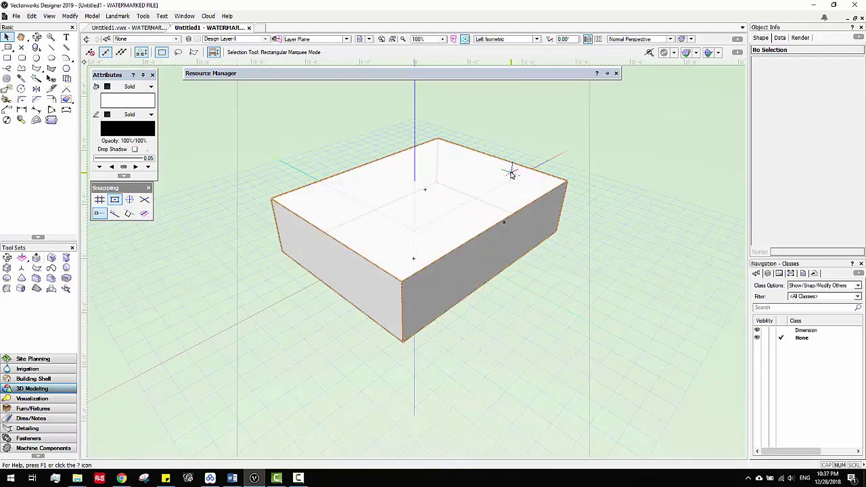
key("2")
key("Return")
key("3")
key("Return")
key("0")
key("1")
key("Return")
- Delete the extruded box from the design layer
scroll(386, 188, "down", 2)
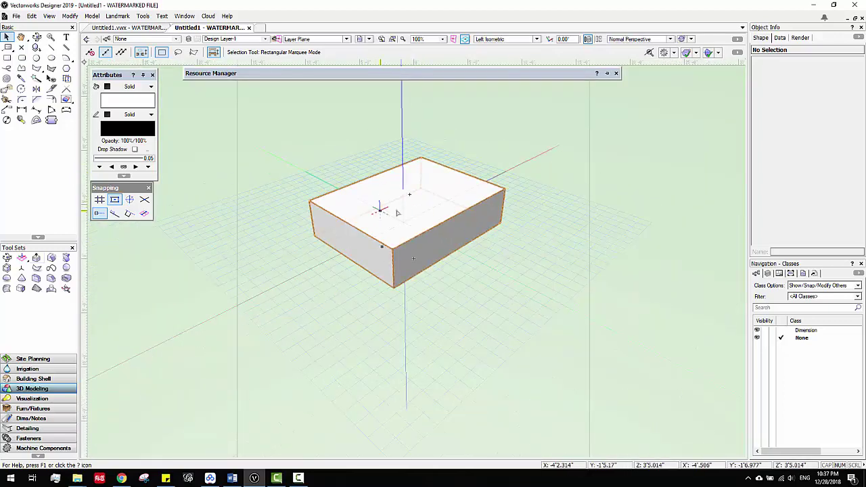
left_click(406, 207)
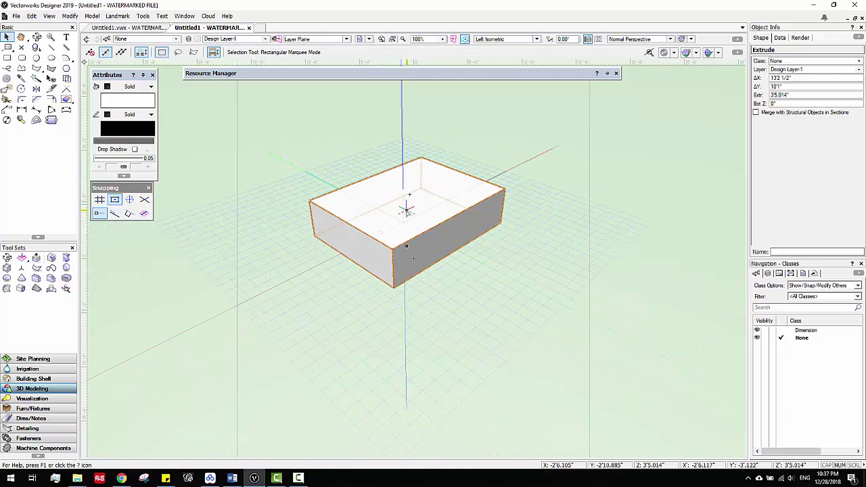
key("Delete")
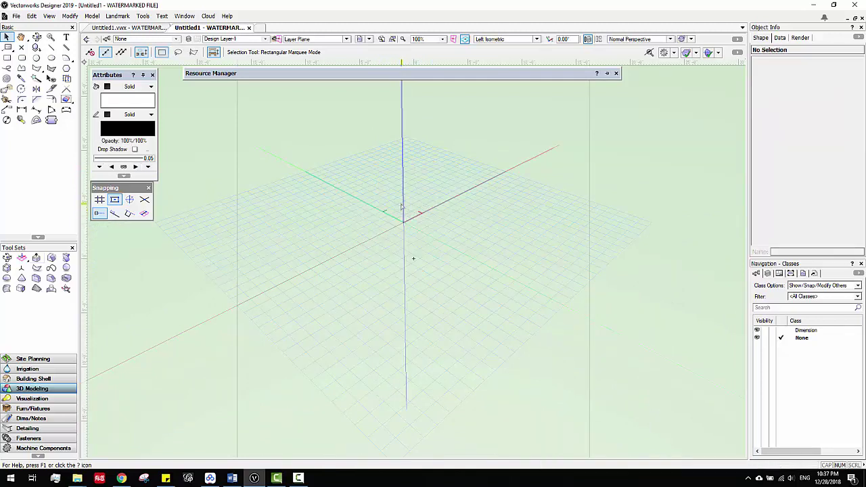
left_click(92, 16)
mouse_move(117, 16)
left_click(329, 7)
key("alt+Tab")
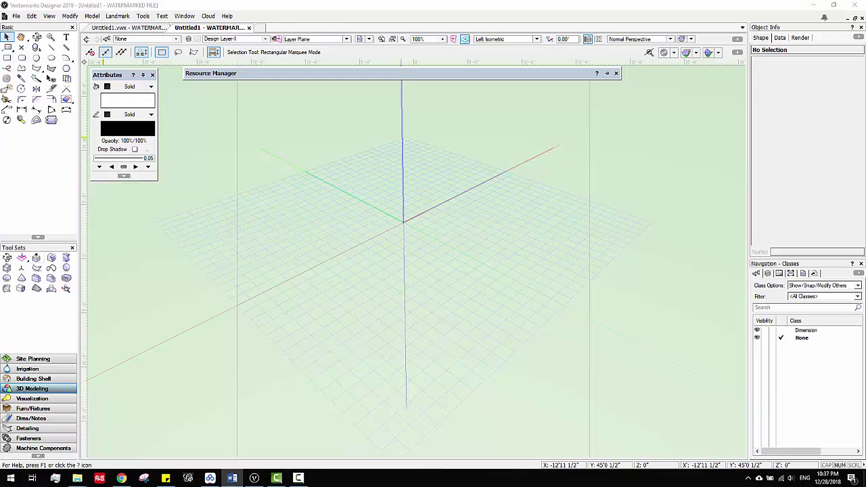
- Review the Plane Mode choices for planar tools in the document preferences and leave without changing them
left_click(313, 38)
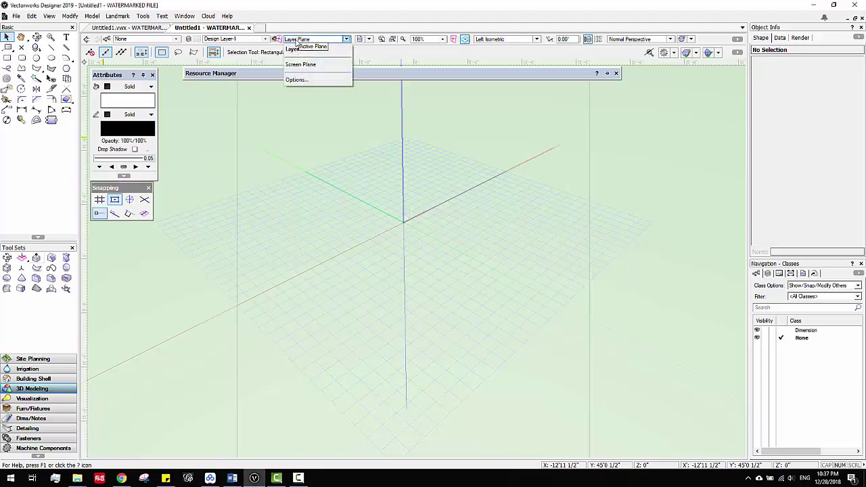
left_click(310, 80)
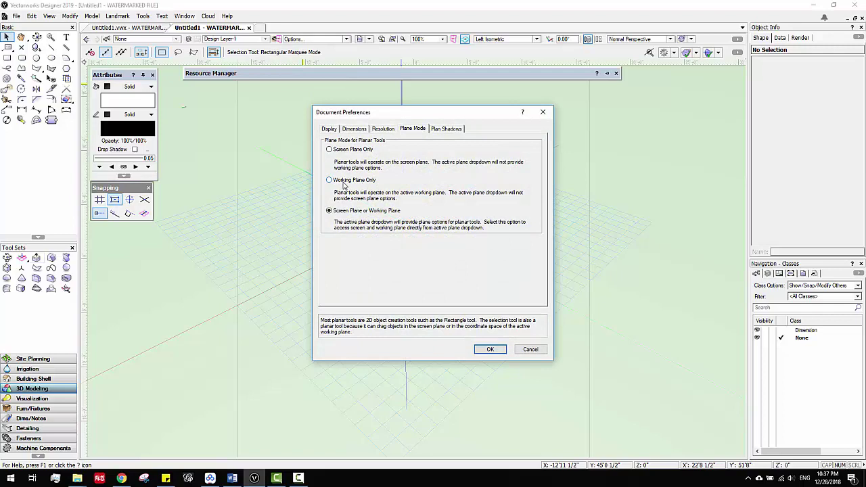
left_click(531, 350)
- On the screen plane, draw a rectangle about 6'1" by 2'1" and another about 4'2" by 11" upward from its upper-left corner
left_click(306, 40)
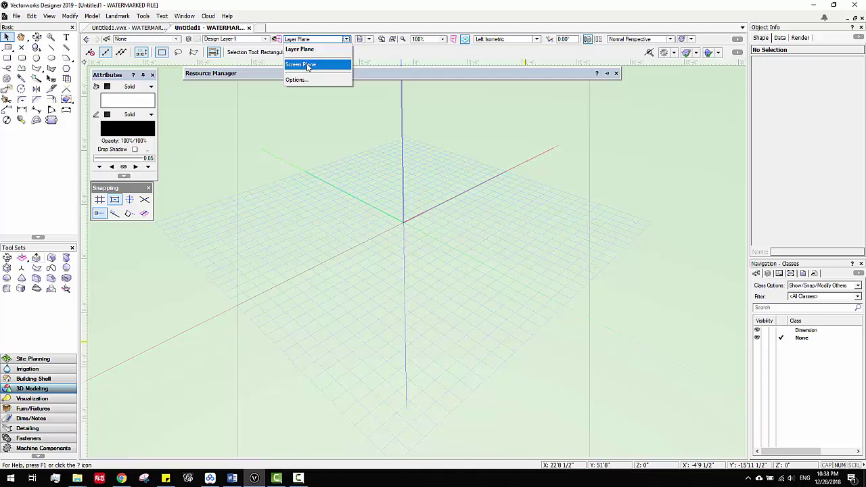
left_click(308, 67)
scroll(458, 222, "up", 1)
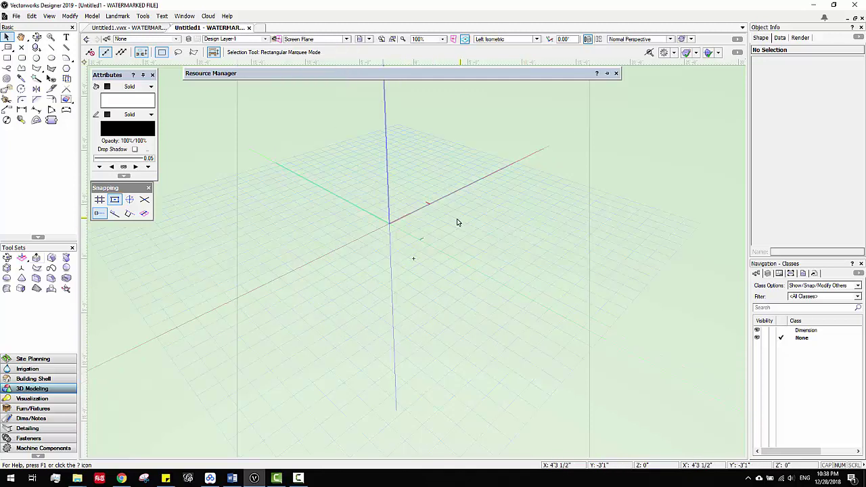
left_click(6, 58)
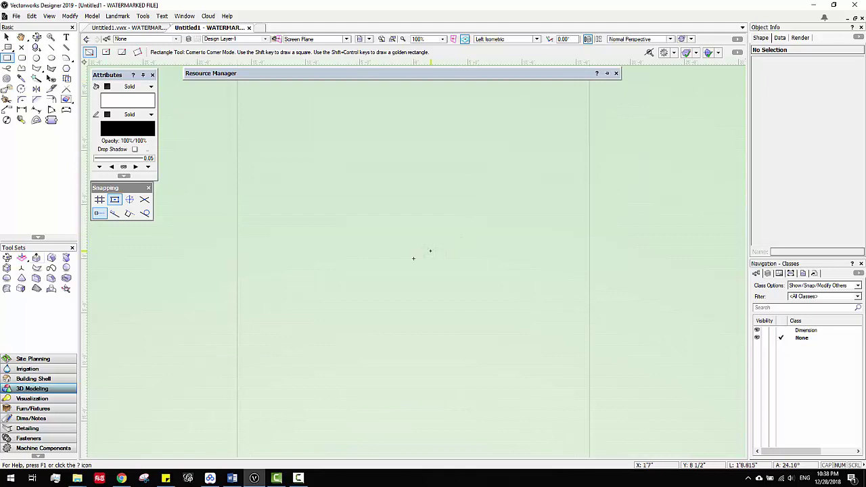
left_click(430, 251)
left_click(497, 274)
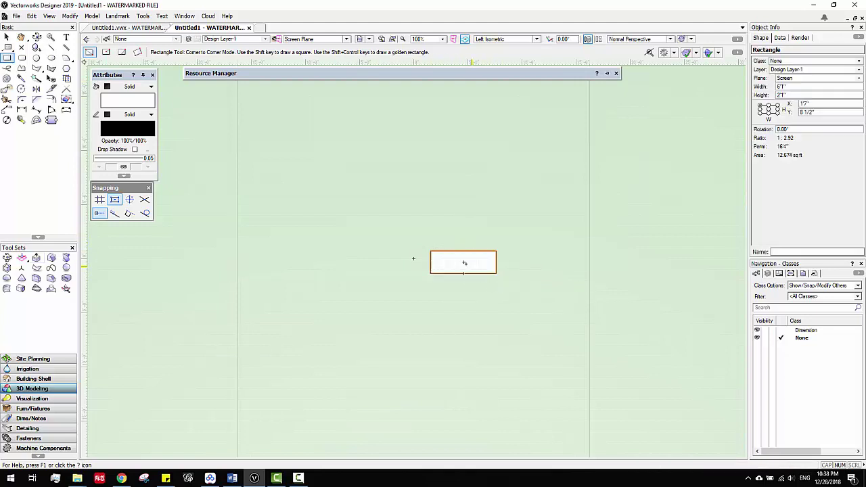
left_click(431, 251)
left_click(476, 241)
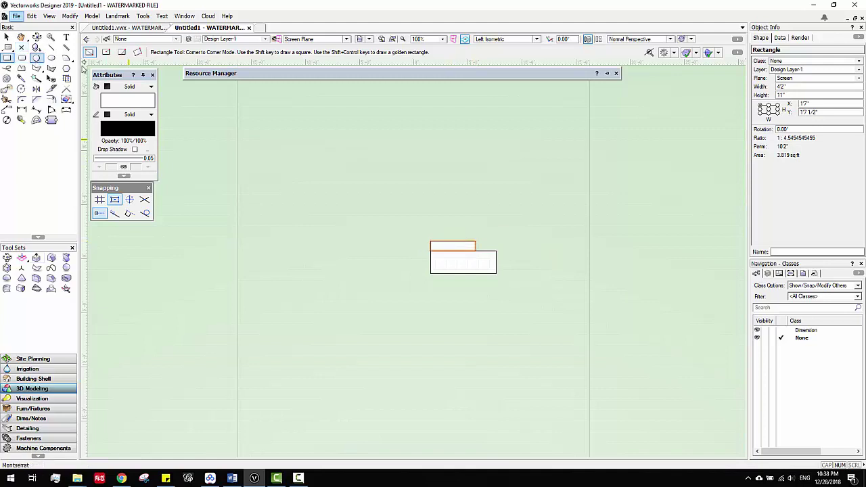
- Draw a circle with an 11" radius centred on the smaller rectangle's upper-left corner, reaching down to its lower-left corner
key("6")
left_click(430, 241)
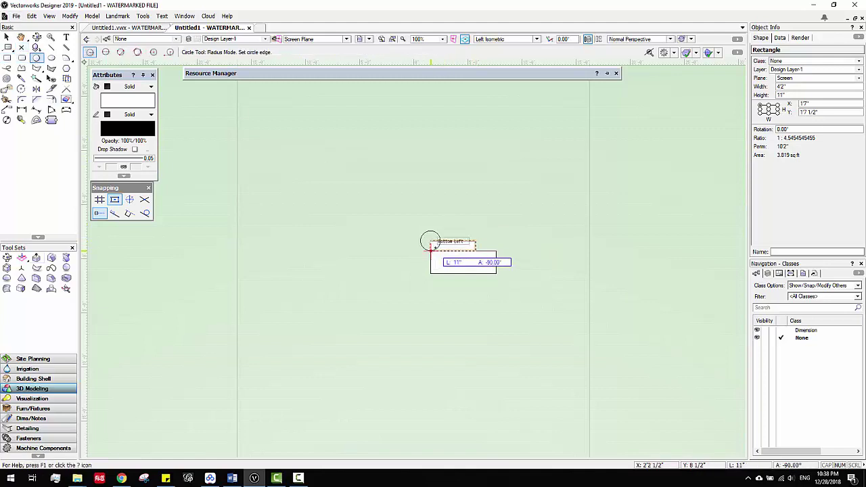
left_click(431, 251)
left_click(6, 37)
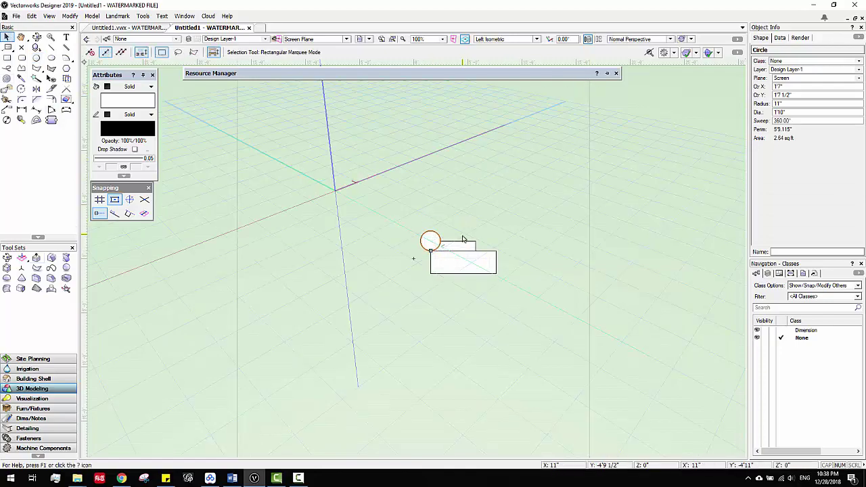
- On the layer plane, draw an open S-shaped polyline with cubic vertices near the origin, about 9' by 7'11" overall
middle_click_drag(364, 245, 345, 203, "ctrl")
scroll(435, 251, "down", 3)
scroll(437, 251, "up", 1)
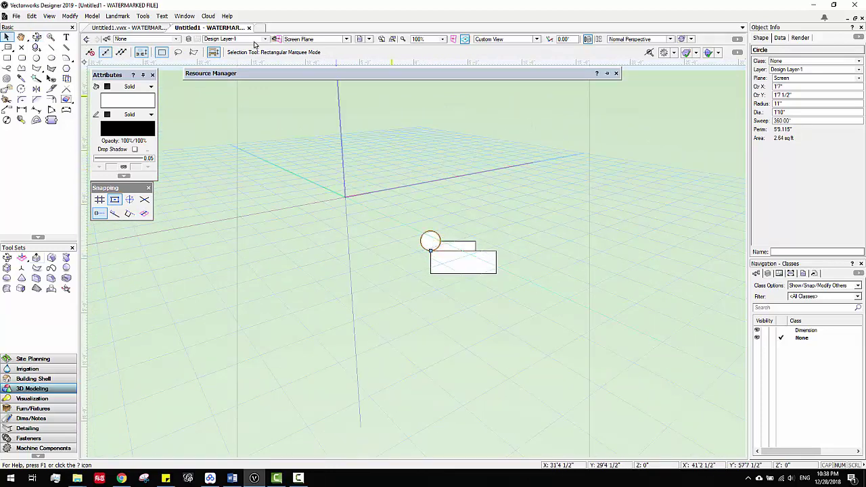
left_click(22, 69)
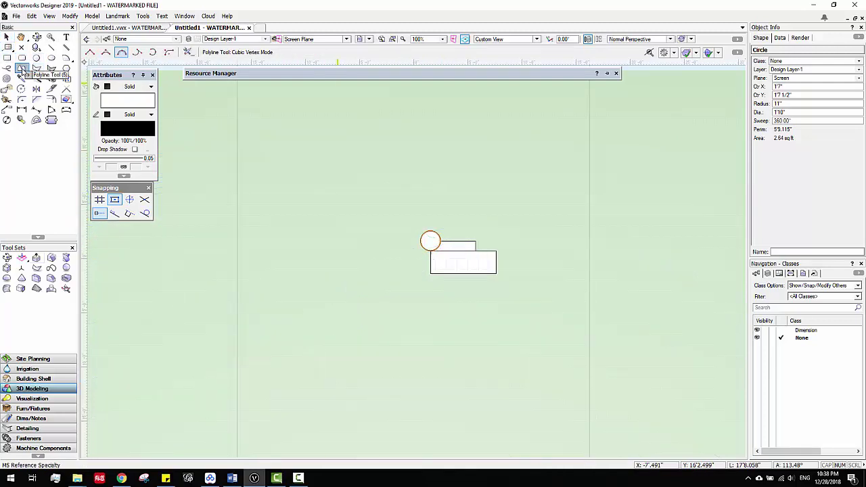
left_click(300, 41)
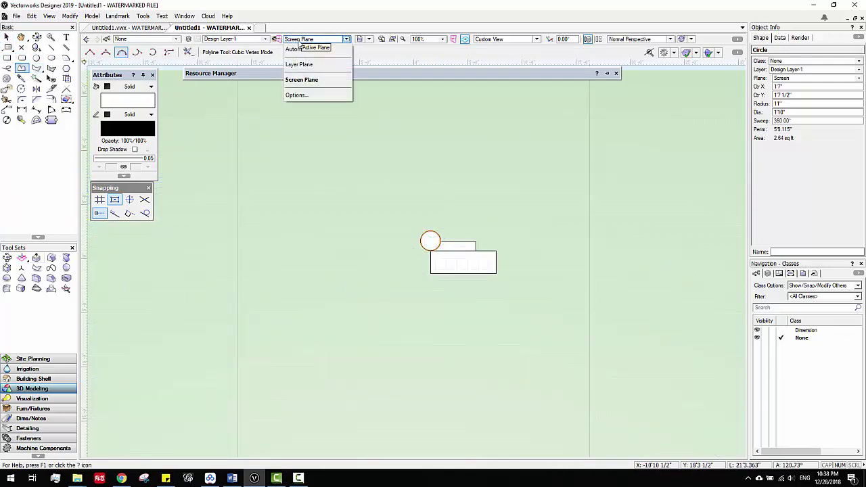
left_click(313, 65)
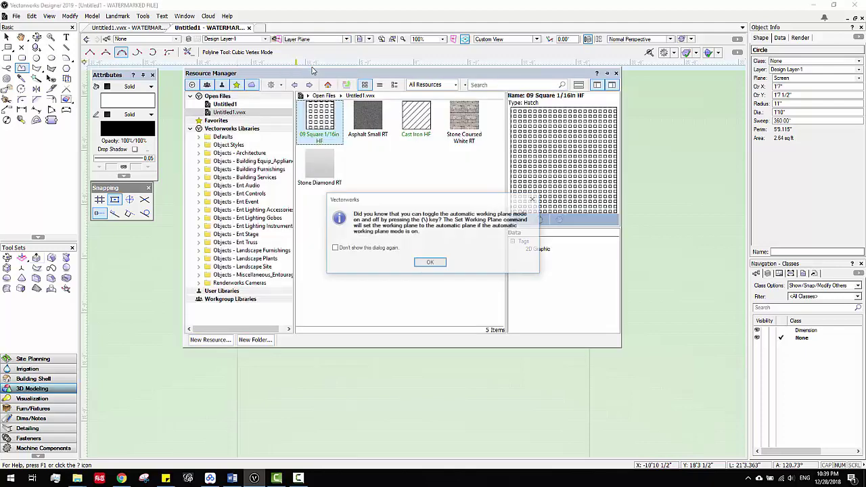
left_click(450, 268)
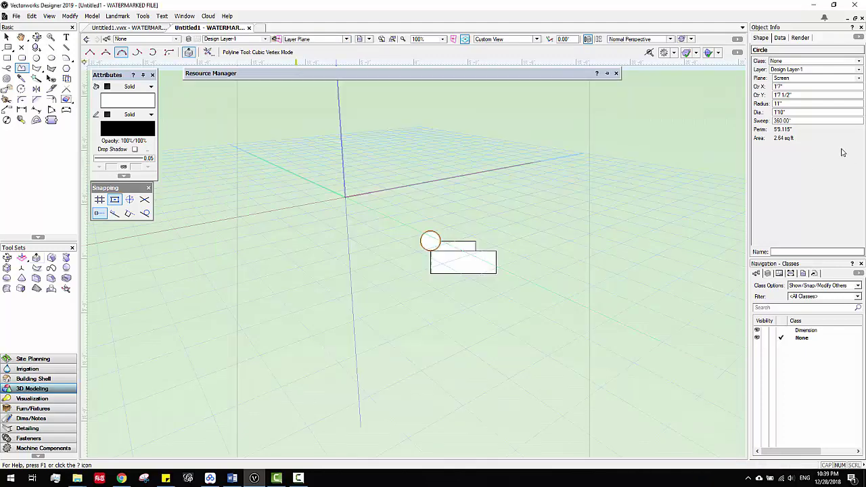
left_click(417, 186)
left_click(347, 196)
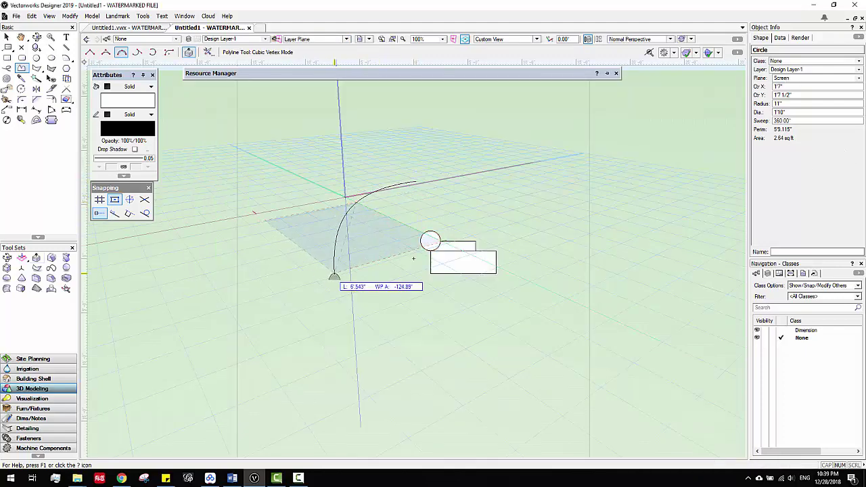
left_click(337, 256)
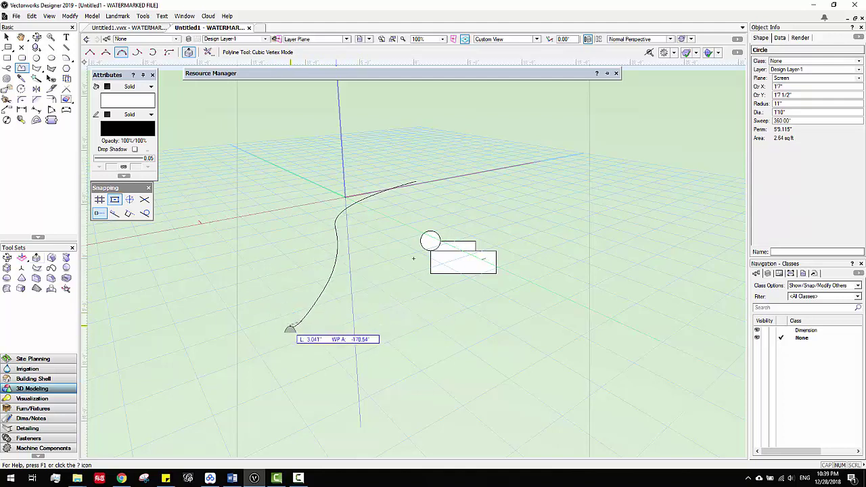
double_click(291, 328)
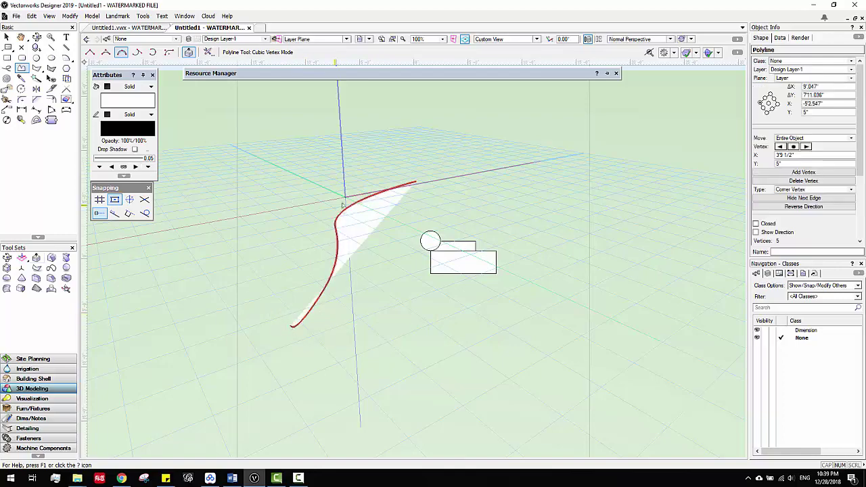
- Extrude both rectangles and the circle along the curved polyline as the path, with uniform scale and a scale factor of 1
middle_click_drag(366, 233, 459, 290, "ctrl")
key("x")
left_click_drag(531, 313, 402, 219)
left_click(92, 16)
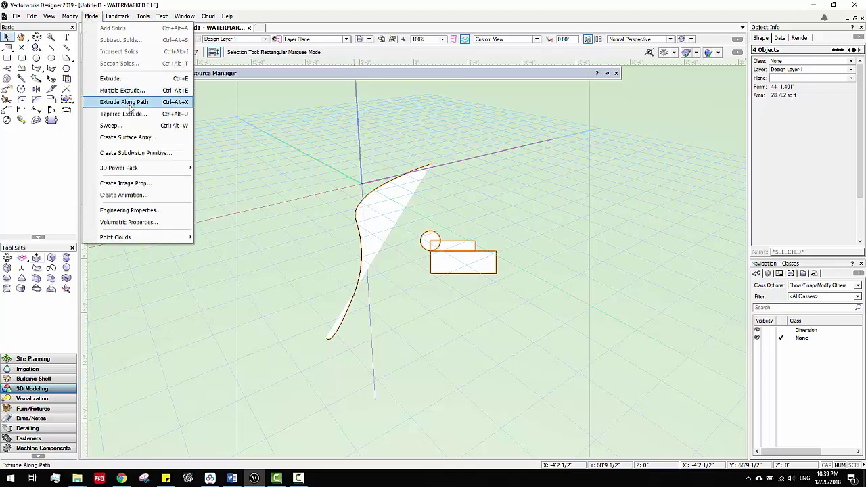
left_click(124, 102)
left_click_drag(425, 161, 607, 154)
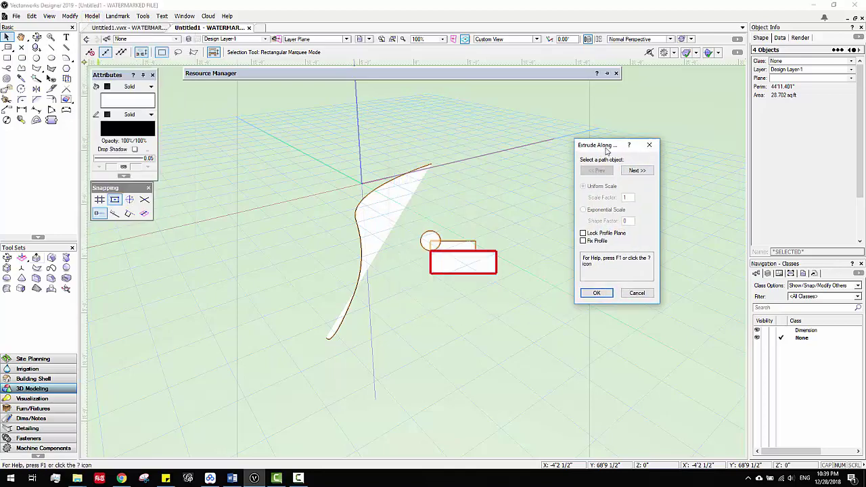
left_click(635, 169)
left_click(635, 170)
left_click(635, 170)
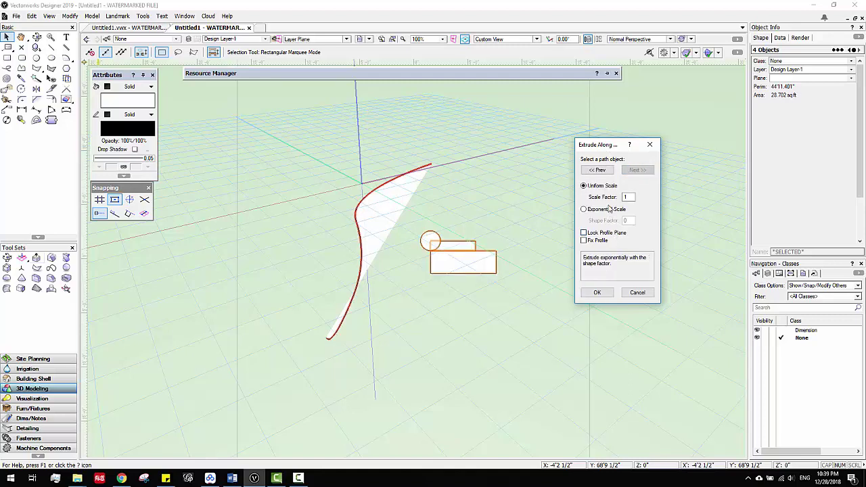
left_click(598, 292)
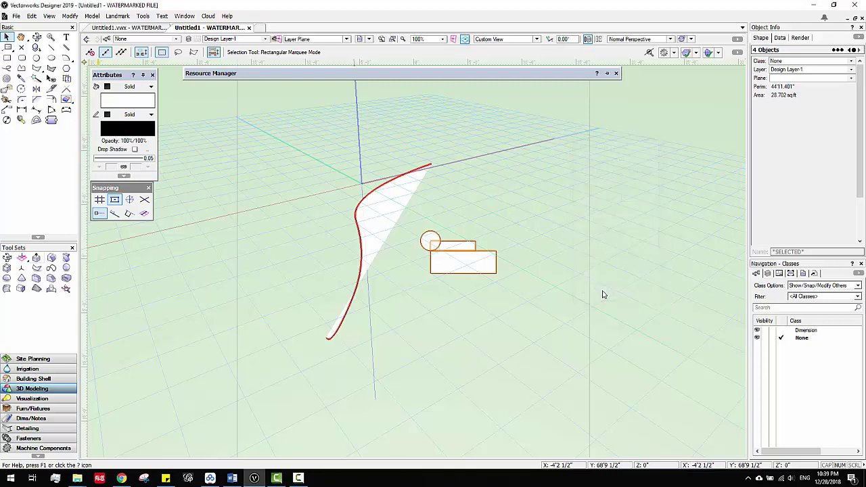
scroll(440, 288, "down", 3)
scroll(440, 288, "up", 2)
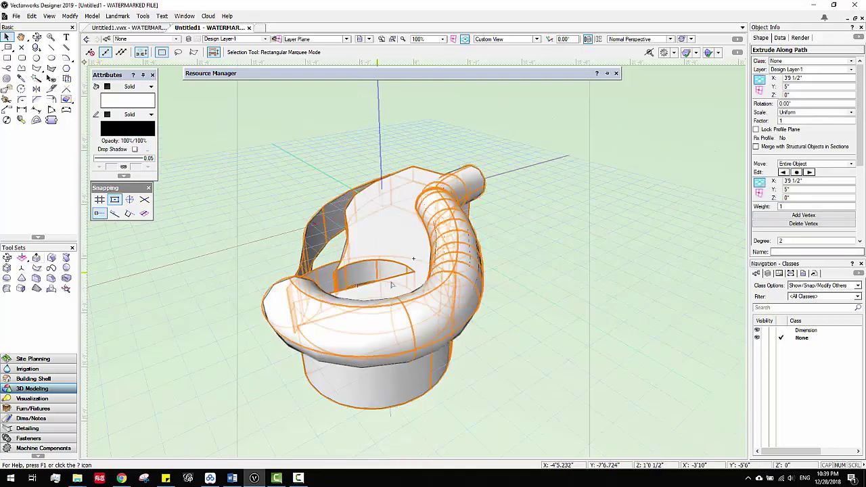
middle_click_drag(440, 288, 458, 293, "shift")
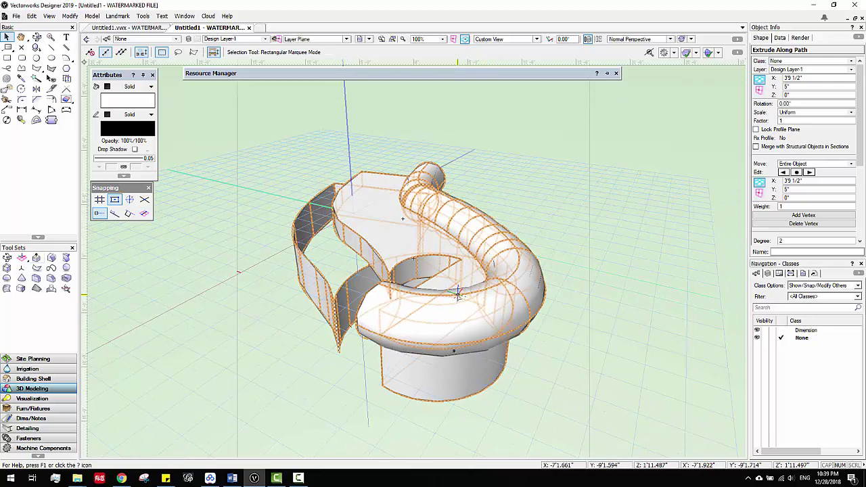
- Edit the extrusion's profile, scale the circle and both rectangles down together with symmetric scaling, and leave profile editing
double_click(458, 297)
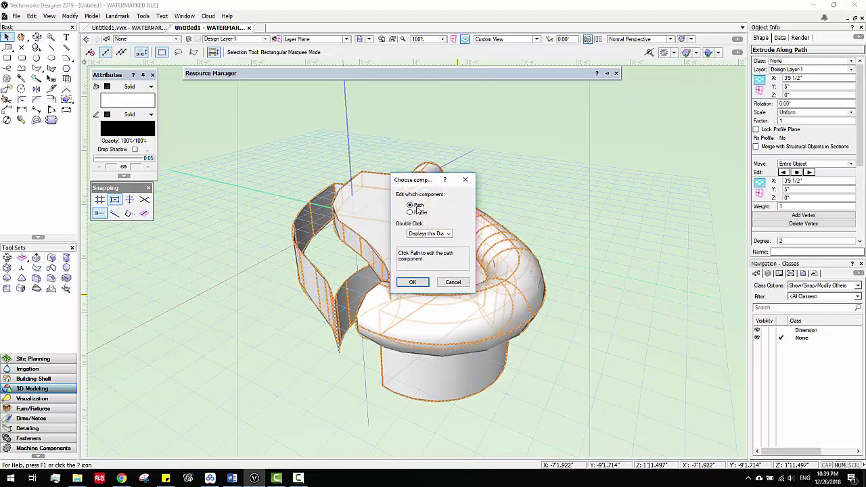
left_click(413, 282)
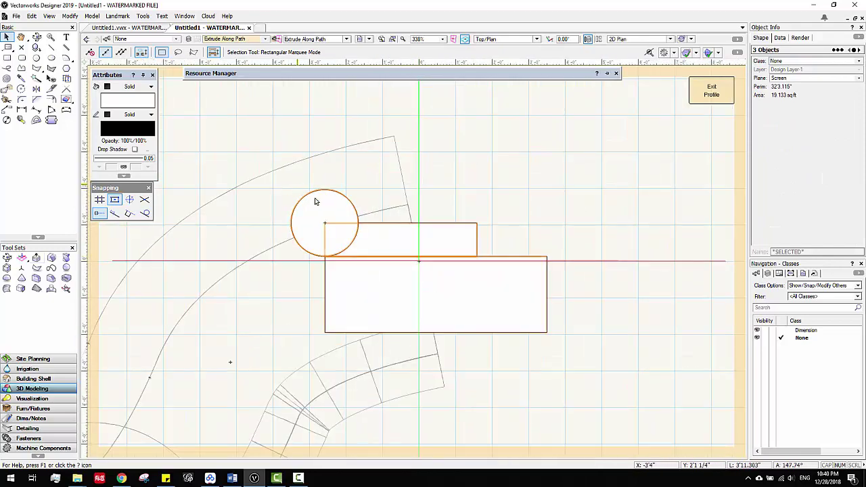
scroll(371, 222, "down", 2)
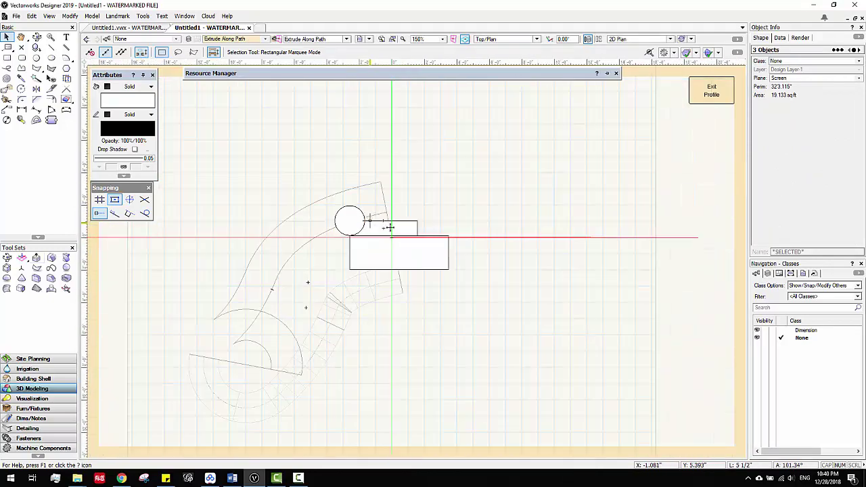
scroll(390, 227, "up", 2)
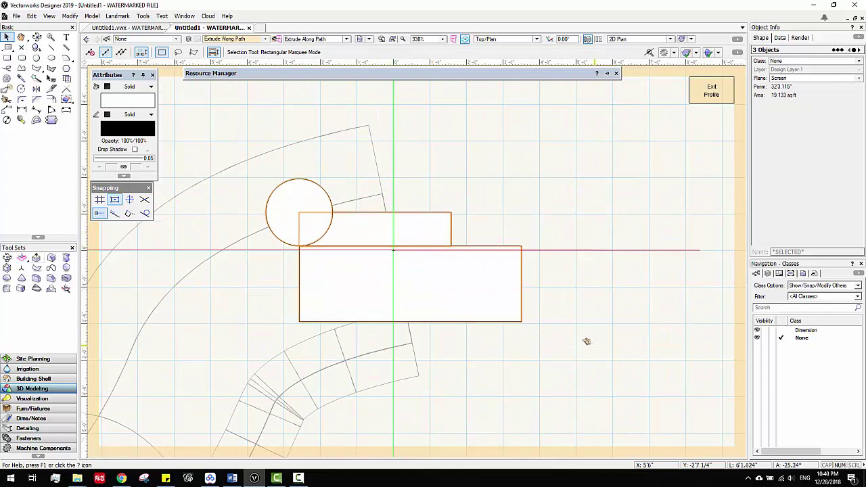
left_click_drag(553, 321, 245, 167)
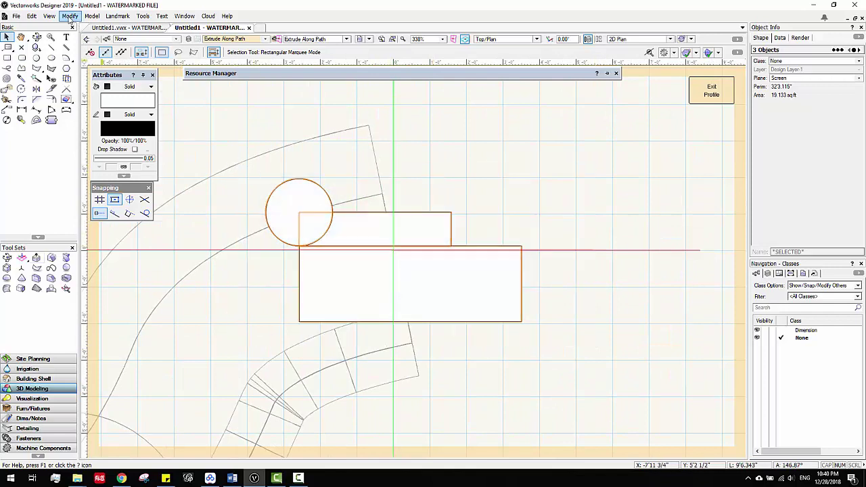
left_click(71, 17)
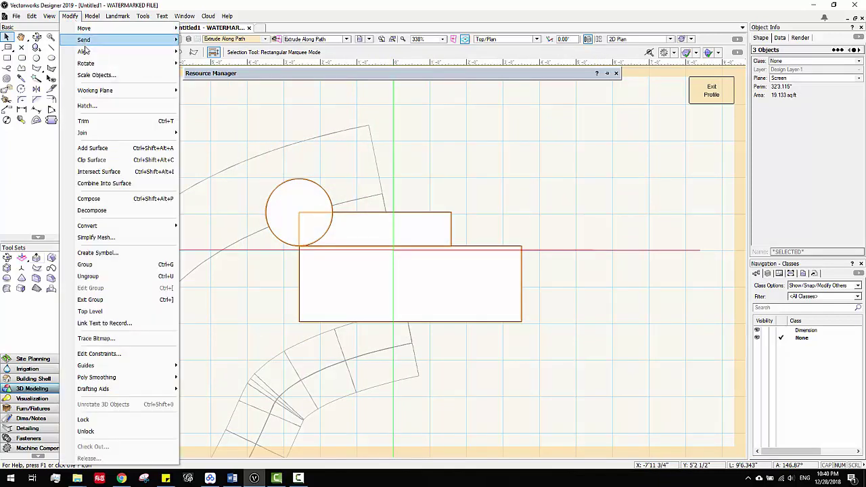
left_click(93, 76)
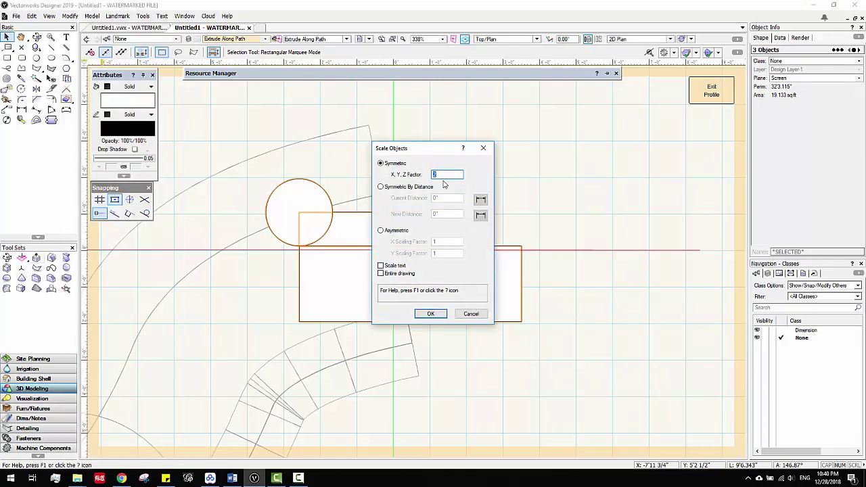
left_click(431, 314)
left_click(712, 101)
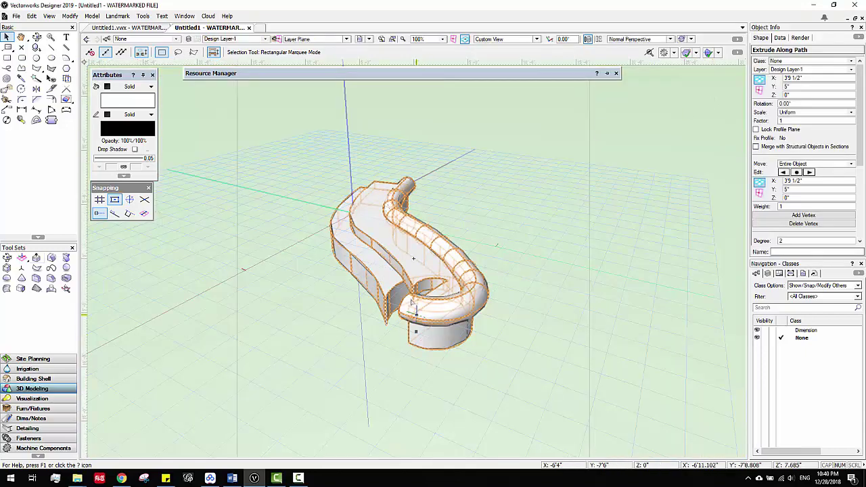
- Edit the extrusion's path, moving its end vertex outward so the curve spans about 9'4 1/2" by 8'7", and leave path editing
middle_click_drag(412, 304, 380, 287, "ctrl")
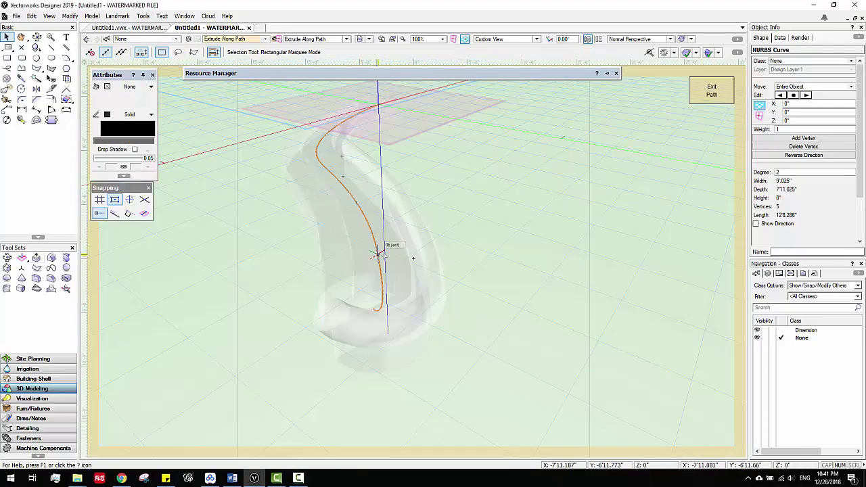
left_click(712, 96)
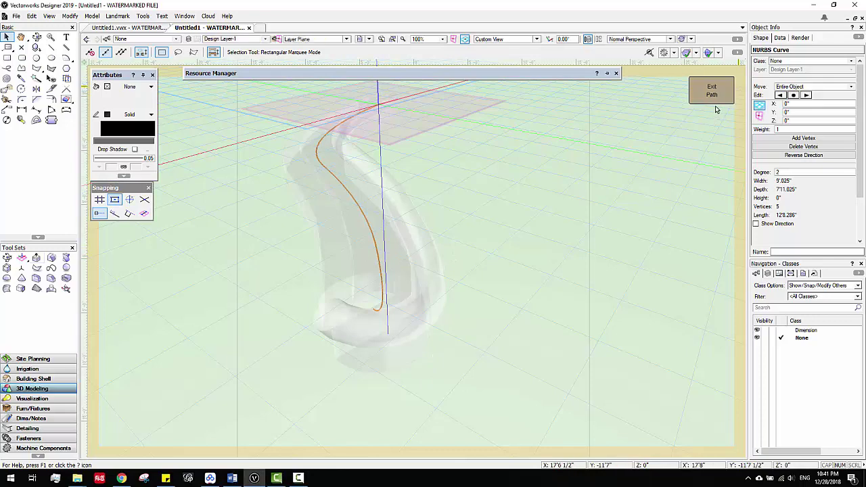
double_click(440, 265)
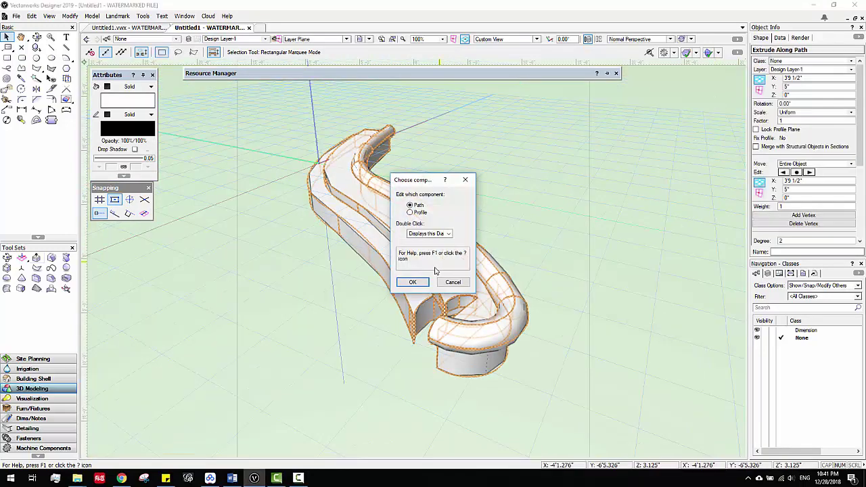
left_click(414, 282)
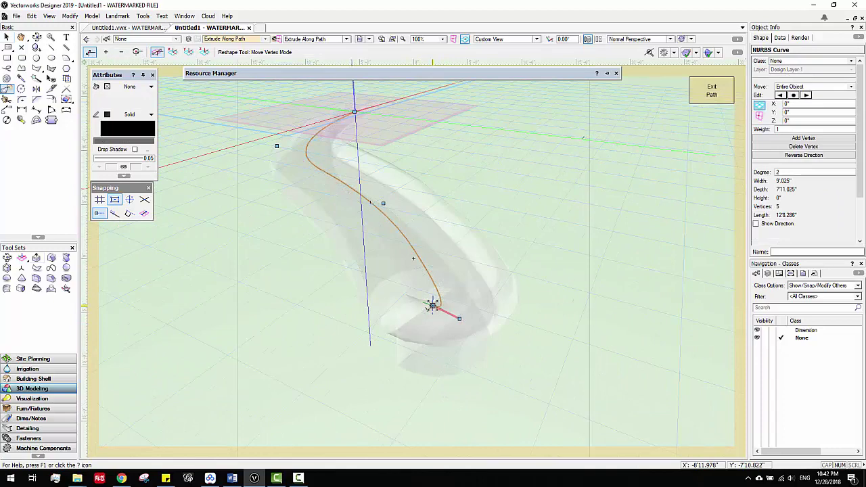
left_click_drag(433, 308, 479, 344)
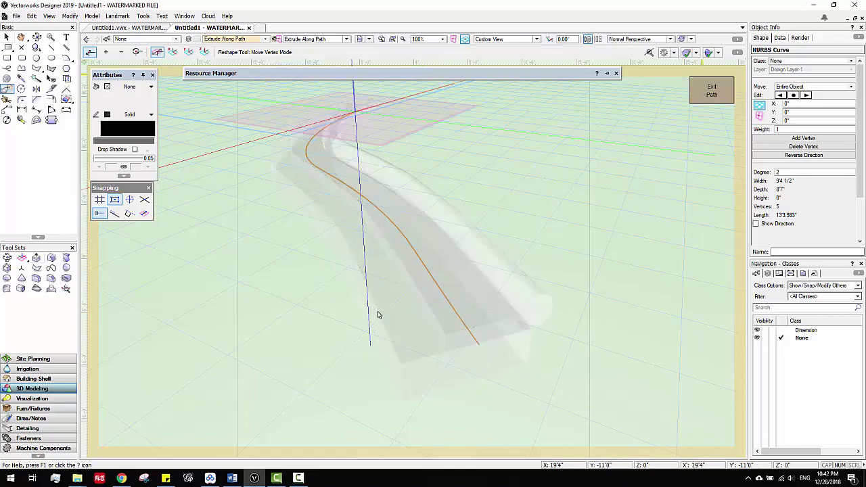
key("x")
key("ctrl+]")
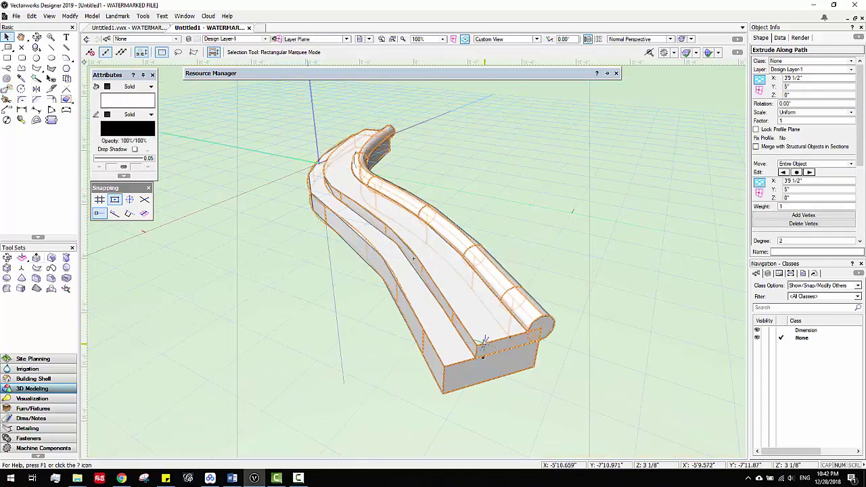
- On the layer plane, draw an open polyline with four cubic-mode points beside the extrusion, about 6'8" by 7'4" overall
mouse_move(477, 341)
middle_mouse_down("ctrl")
mouse_move(359, 239)
mouse_move(476, 277)
mouse_move(583, 279)
mouse_move(472, 264)
mouse_move(447, 336)
mouse_move(480, 325)
middle_mouse_up("ctrl")
scroll(460, 319, "up", 2)
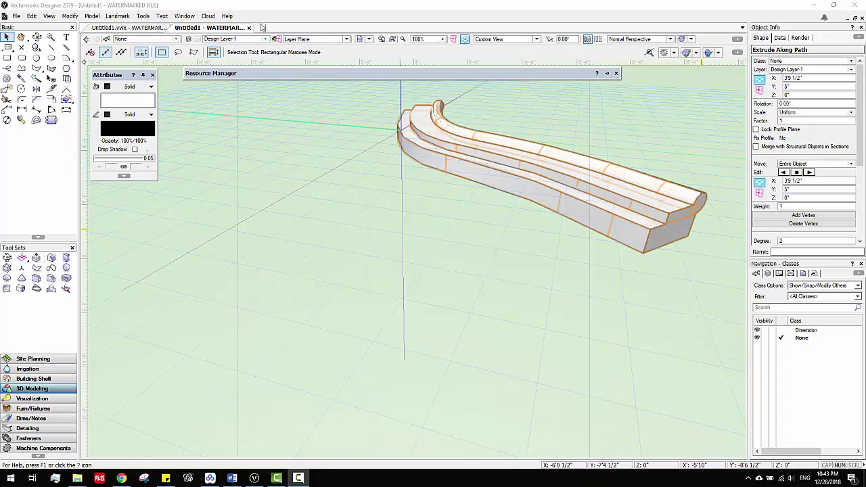
left_click(316, 39)
left_click(317, 29)
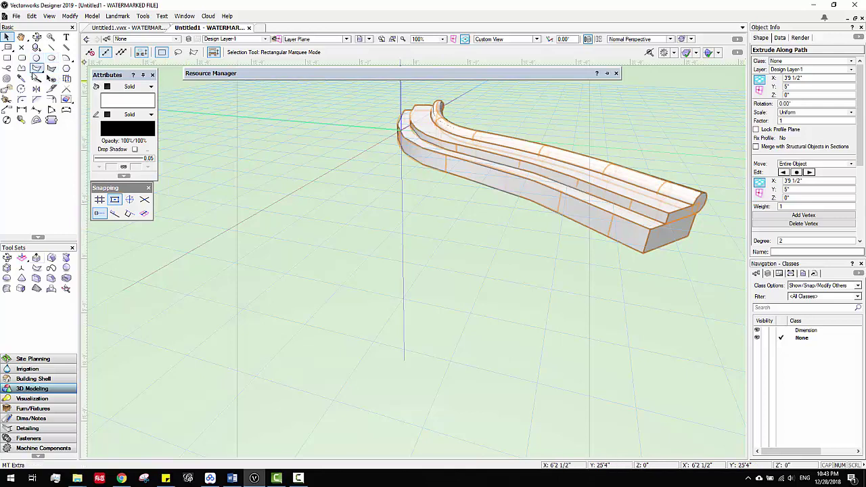
left_click(21, 68)
left_click(271, 145)
left_click(260, 192)
left_click(332, 228)
double_click(413, 307)
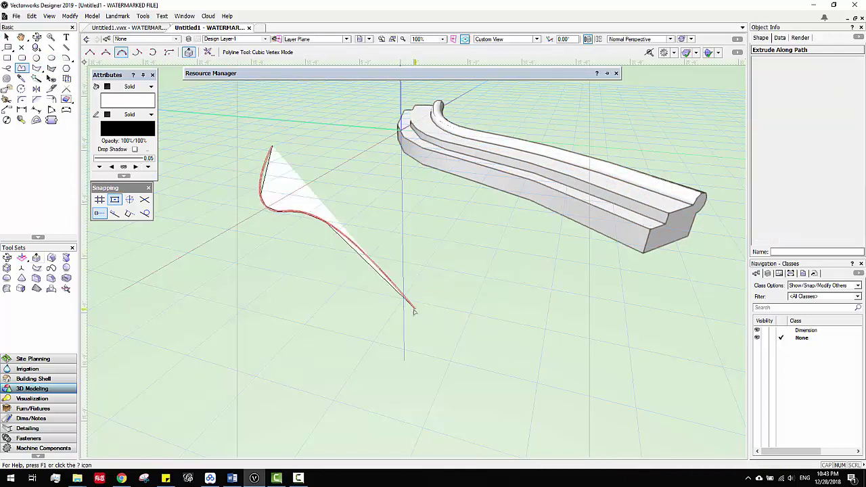
- Draw a four-point S-shaped NURBS curve by interpolation points beside the polyline, about 6'1" by 7'4" overall
left_click(51, 268)
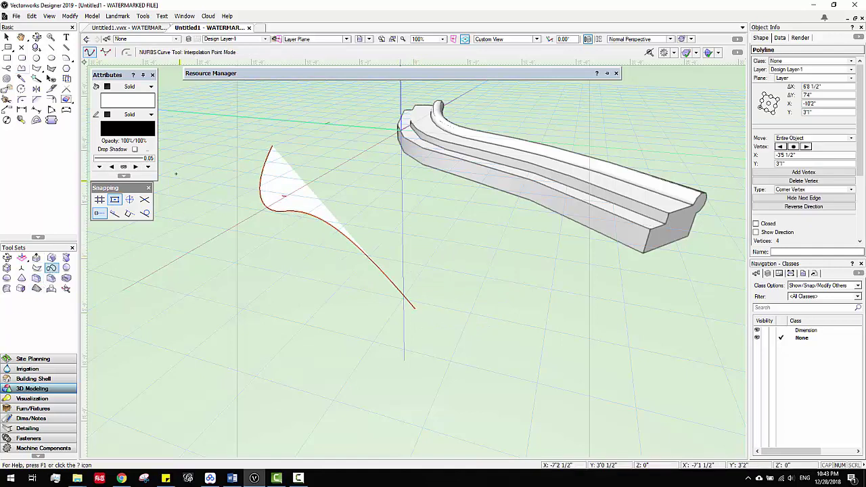
left_click(174, 163)
left_click(170, 233)
left_click(248, 277)
double_click(239, 373)
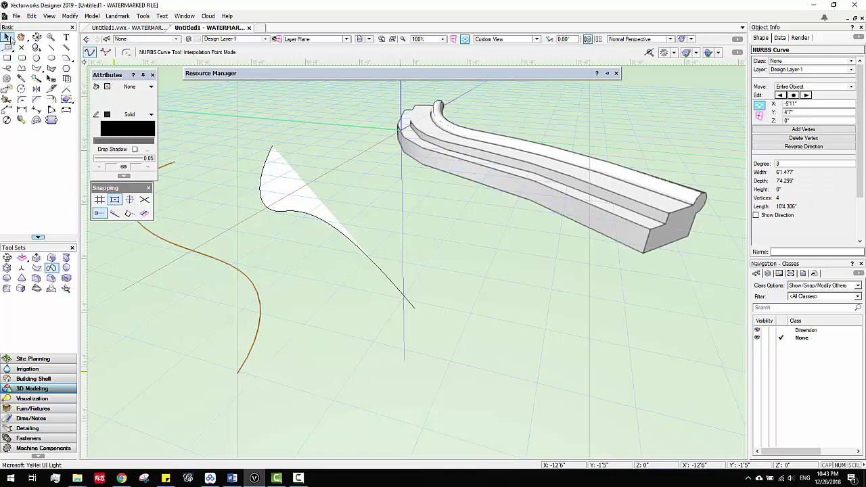
- With the active plane set to Automatic, draw a flat rectangle about 8" by 7" from the polyline's near end
scroll(374, 235, "down", 2)
middle_click_drag(350, 243, 338, 223, "shift")
scroll(295, 191, "up", 1)
scroll(379, 244, "up", 2)
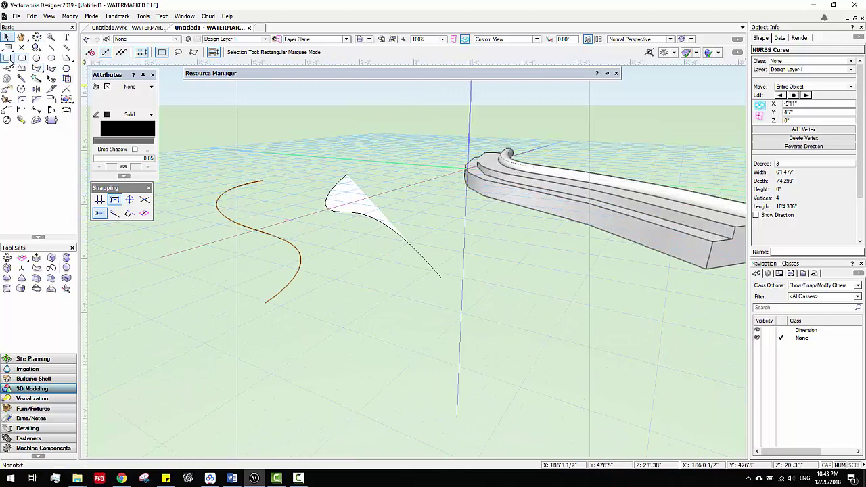
left_click(8, 58)
middle_click_drag(435, 285, 461, 274, "ctrl")
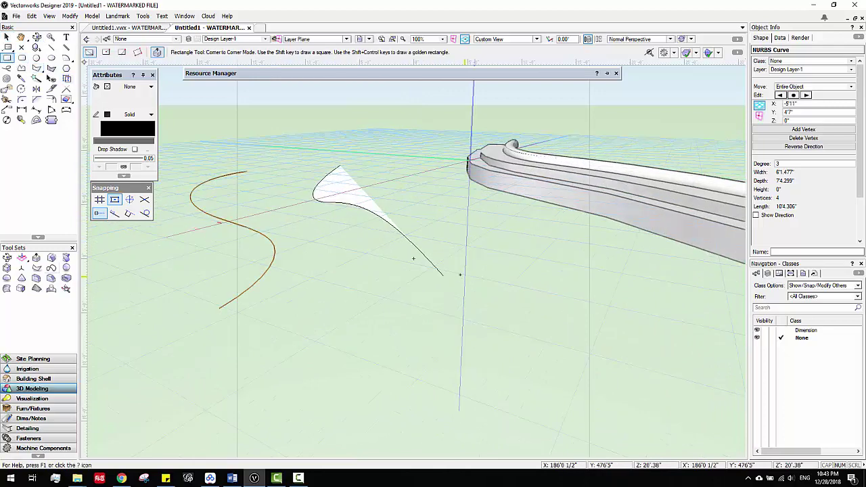
left_click(444, 275)
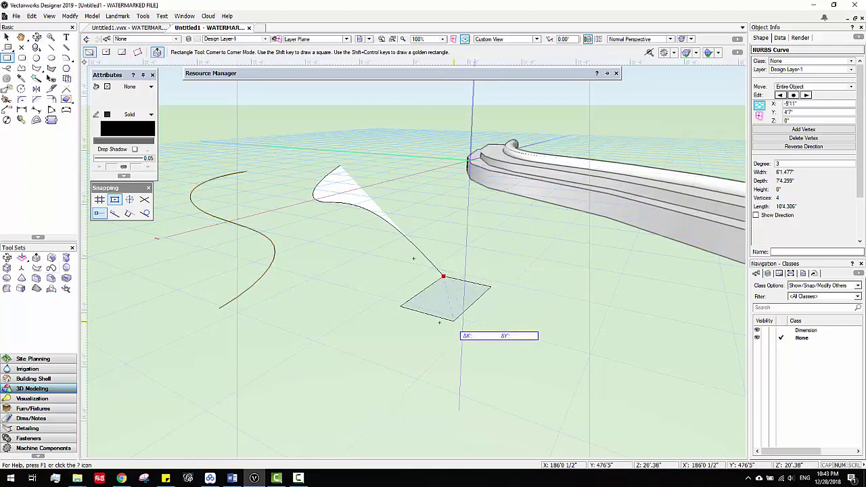
key("Escape")
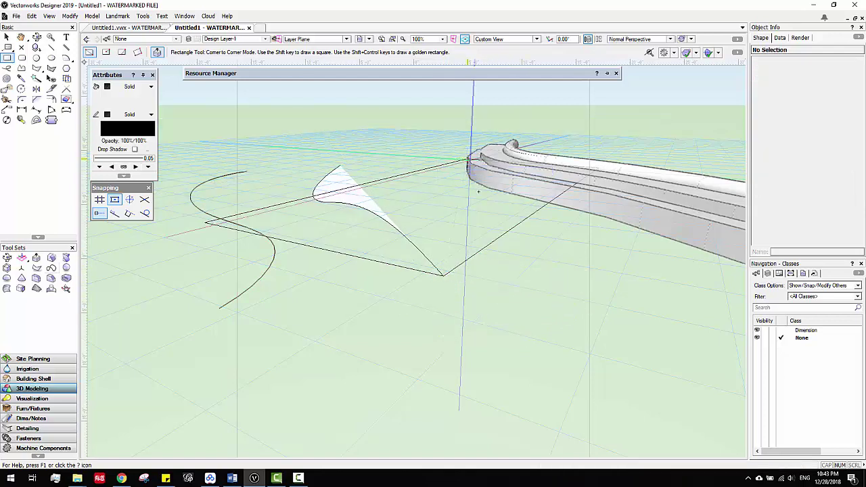
left_click(315, 38)
left_click(318, 51)
left_click(432, 266)
left_click(443, 273)
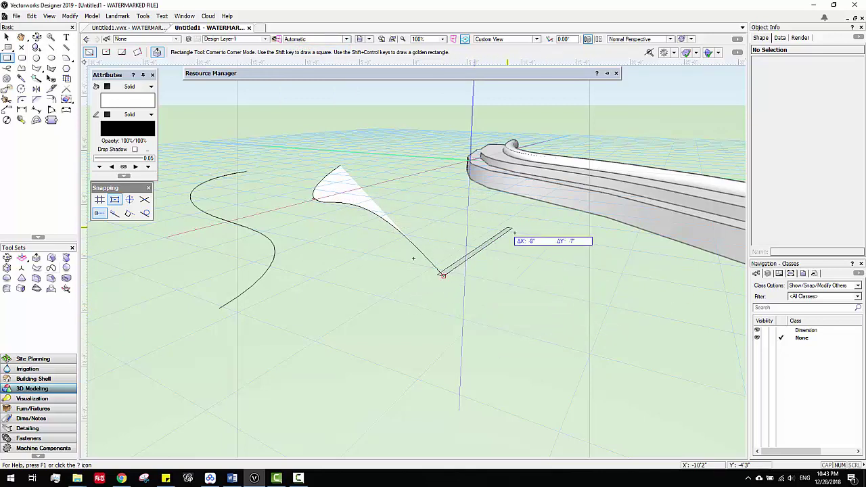
left_click(512, 268)
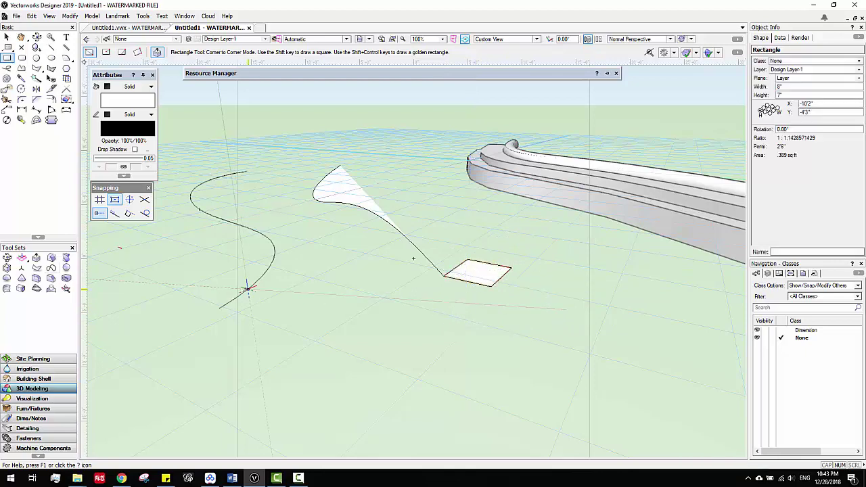
- Keeping the plane on Automatic, draw an upright rectangle about 5 1/2" by 2" from the NURBS curve's near end
middle_click_drag(255, 306, 305, 289)
left_click(313, 40)
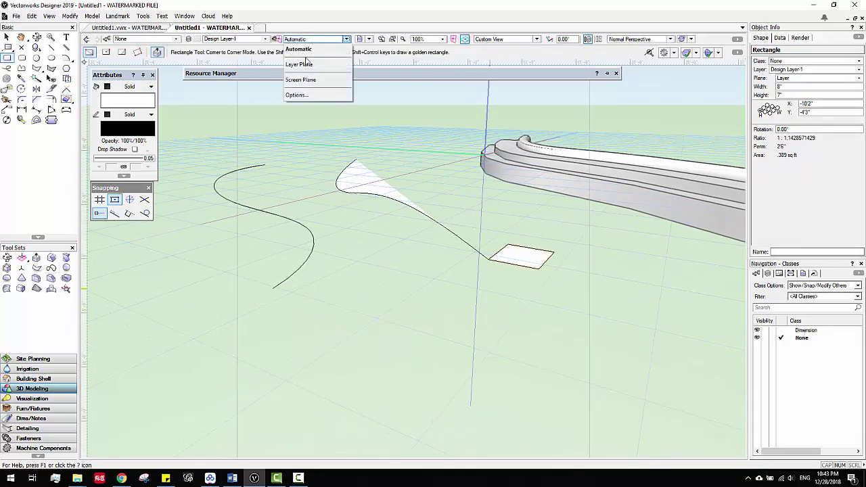
left_click(301, 48)
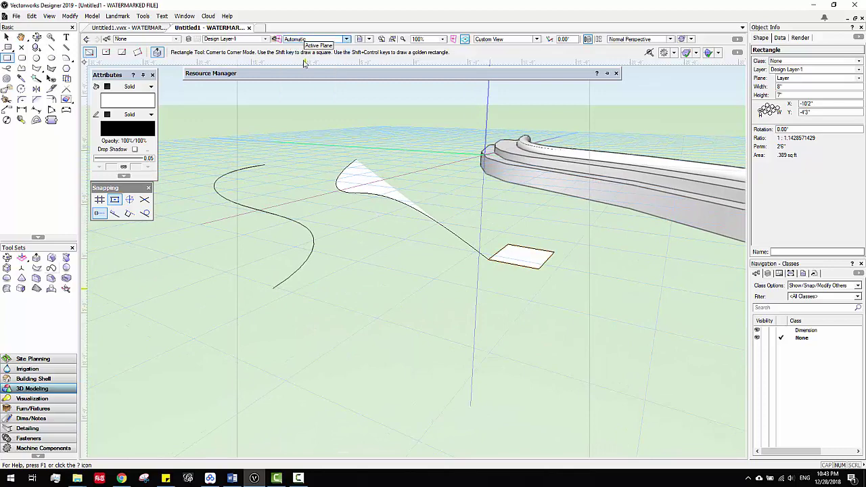
left_click(273, 288)
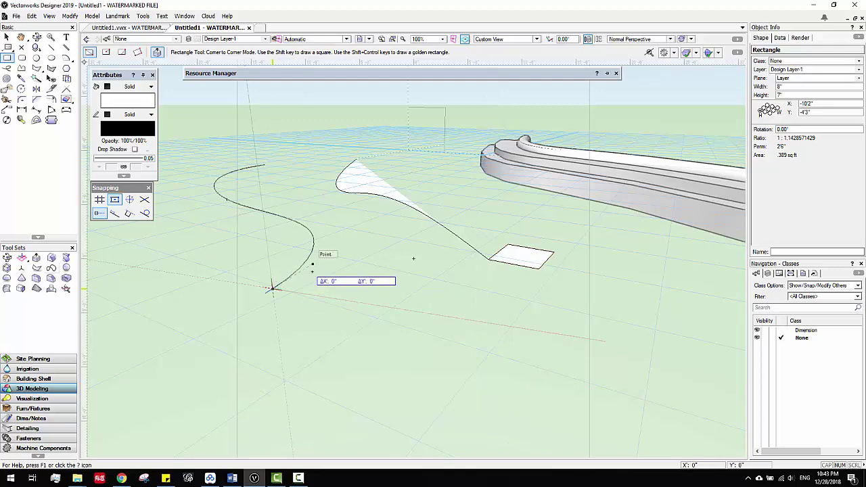
left_click(314, 295)
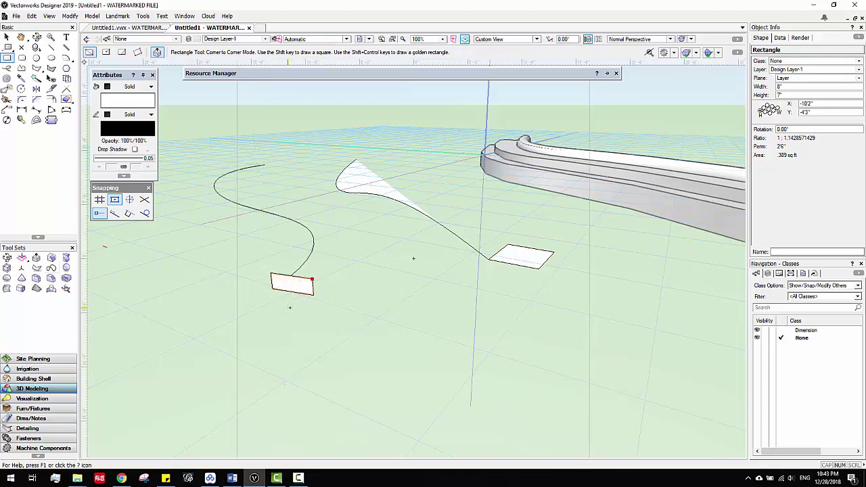
middle_click_drag(291, 306, 308, 305, "ctrl")
left_click(7, 37)
key("x")
key("F9")
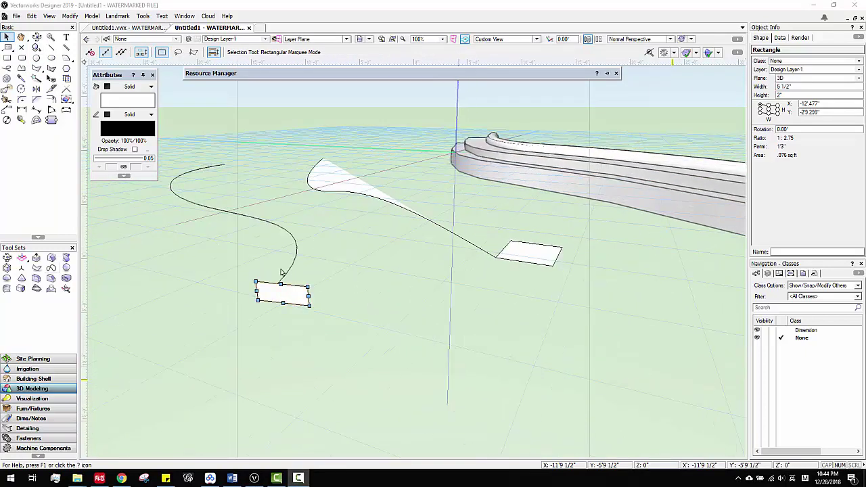
- Extrude the upright rectangle along the S-shaped NURBS curve with a uniform scale factor of 1
middle_click_drag(306, 287, 346, 279, "ctrl")
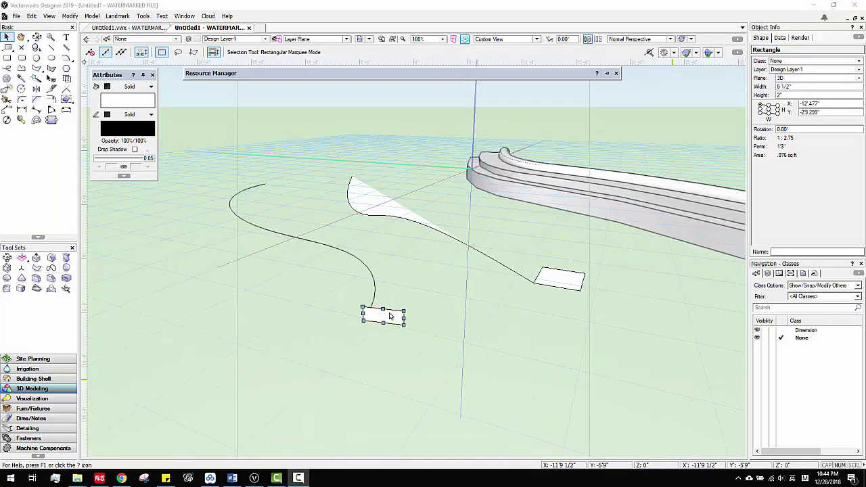
middle_click_drag(389, 316, 377, 316)
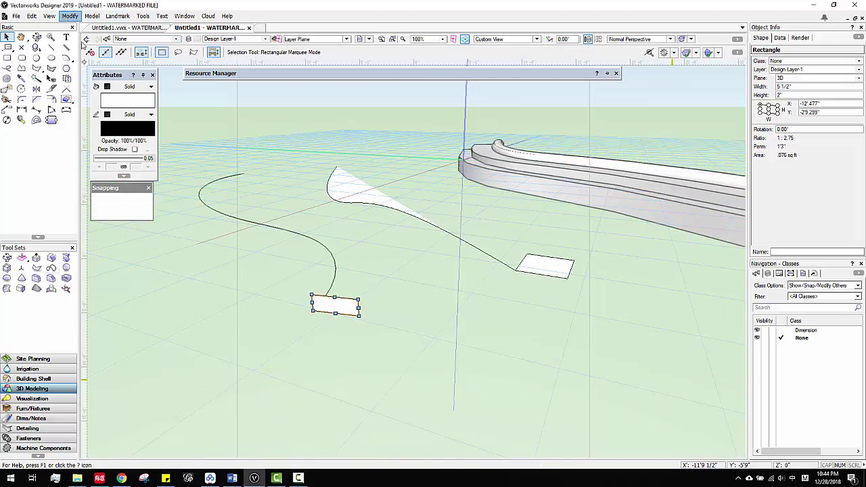
left_click(65, 17)
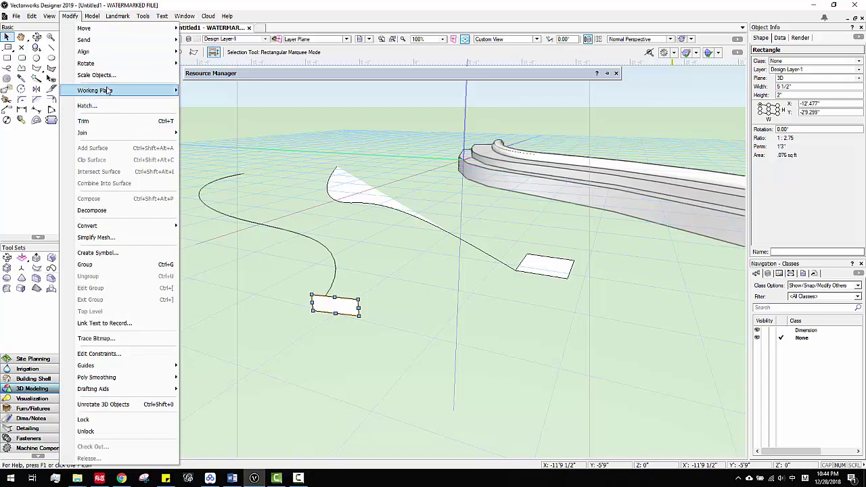
left_click(348, 256)
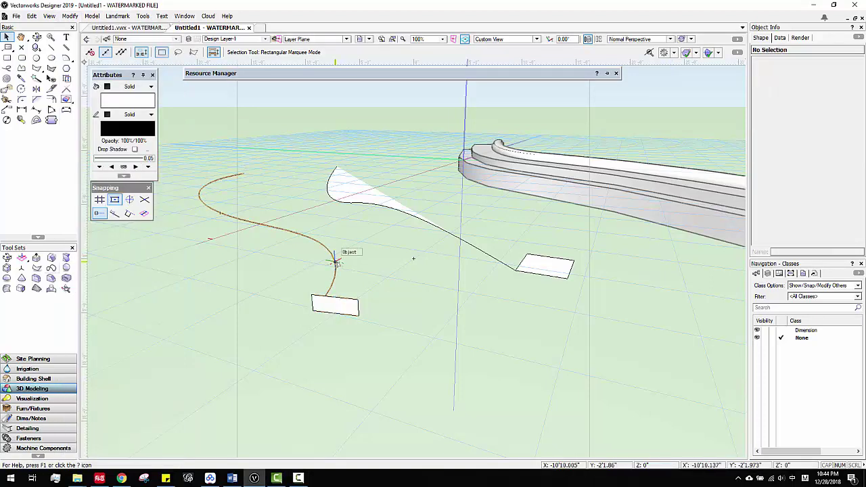
left_click(335, 260)
left_click(336, 304, "shift")
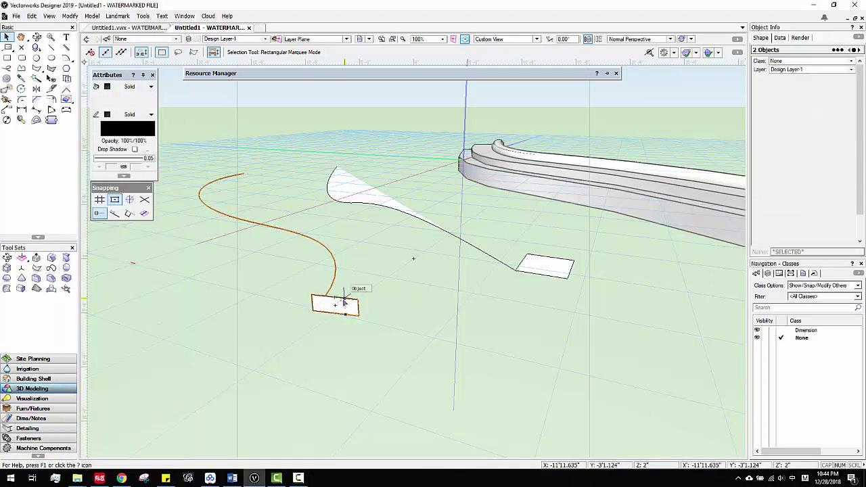
left_click(70, 16)
mouse_move(91, 16)
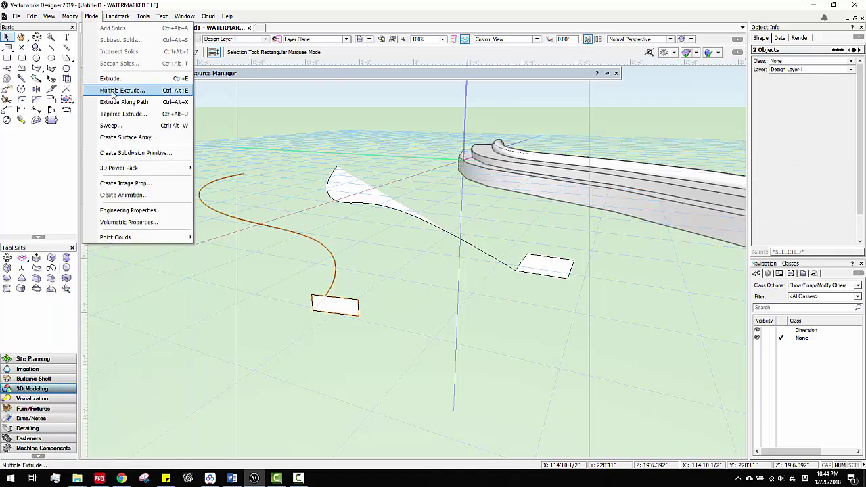
left_click(139, 102)
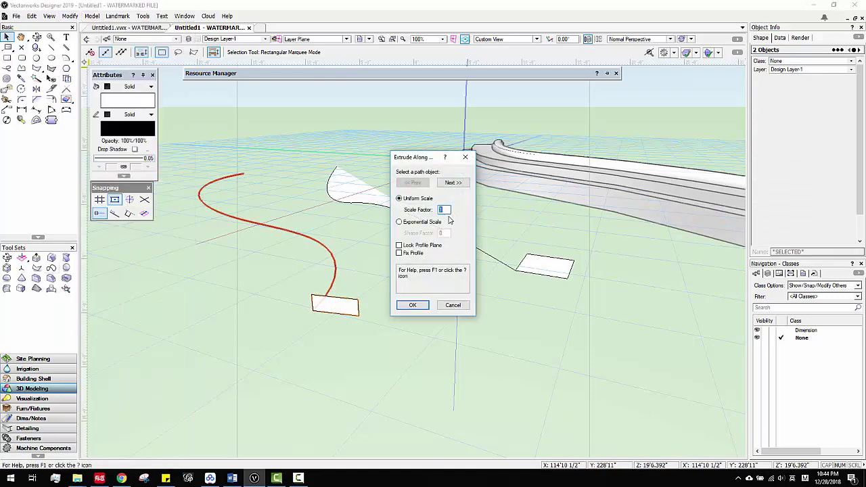
left_click(413, 306)
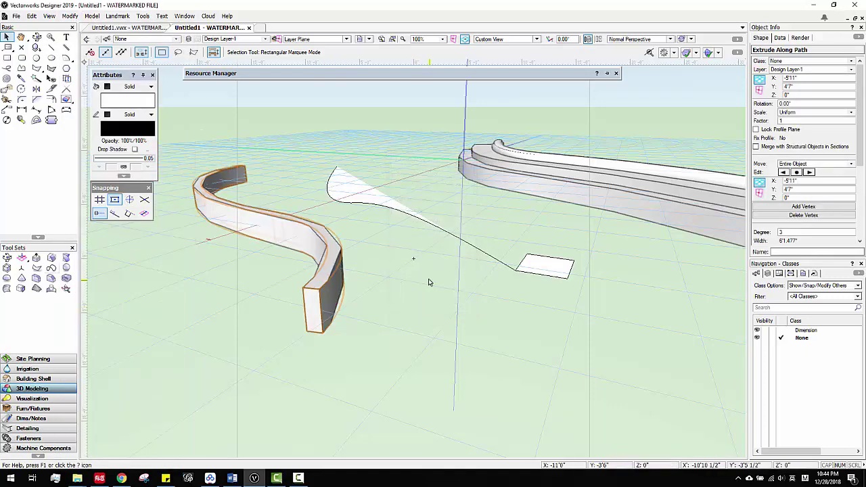
- Extract the long outer side face of the stepped extrusion as a NURBS surface
middle_click_drag(397, 282, 339, 285, "ctrl")
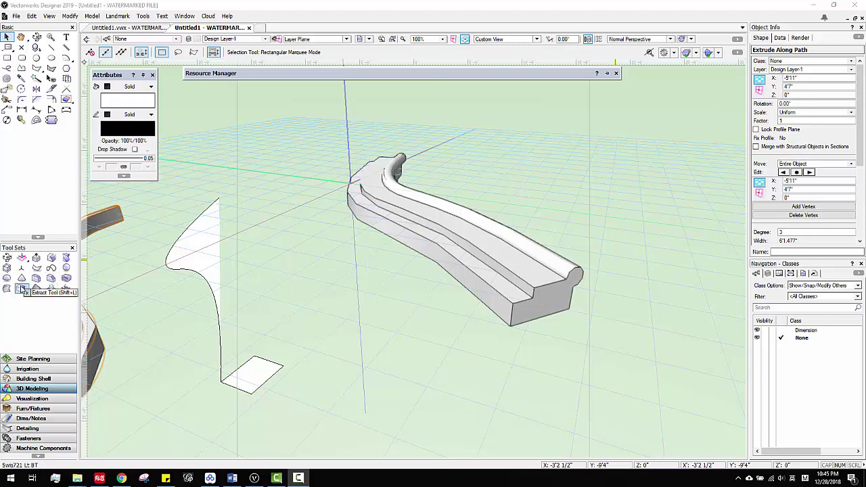
left_click(23, 290)
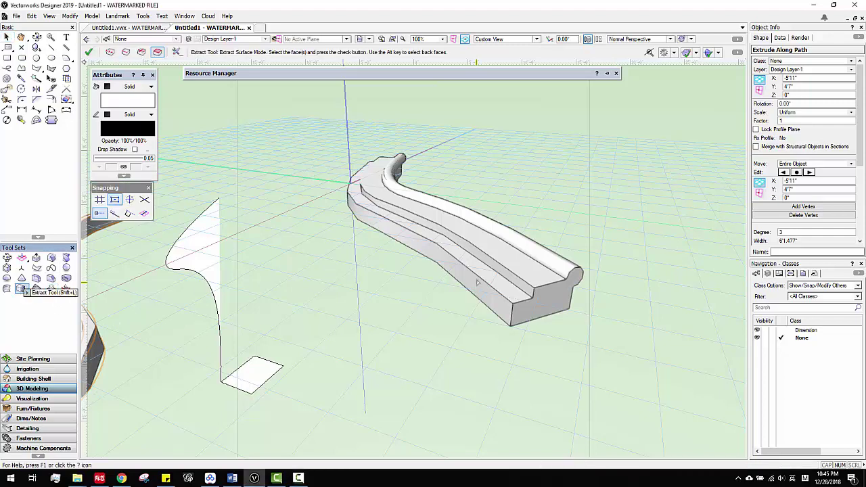
left_click(423, 254)
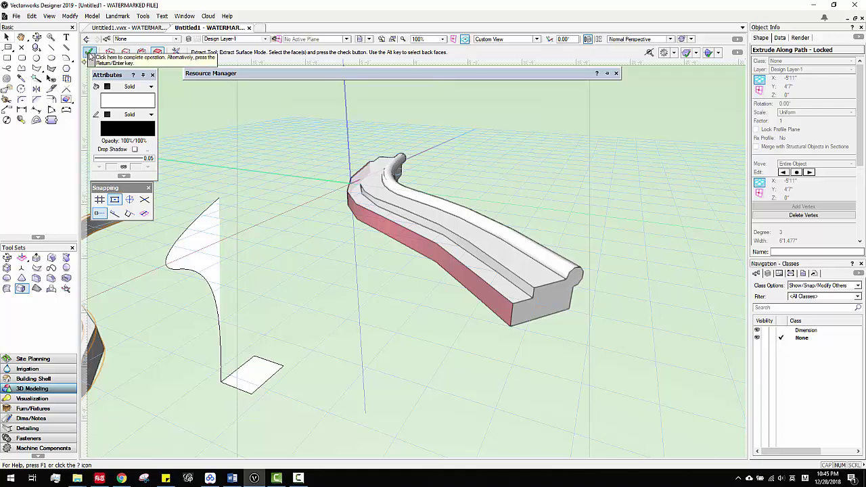
left_click(90, 55)
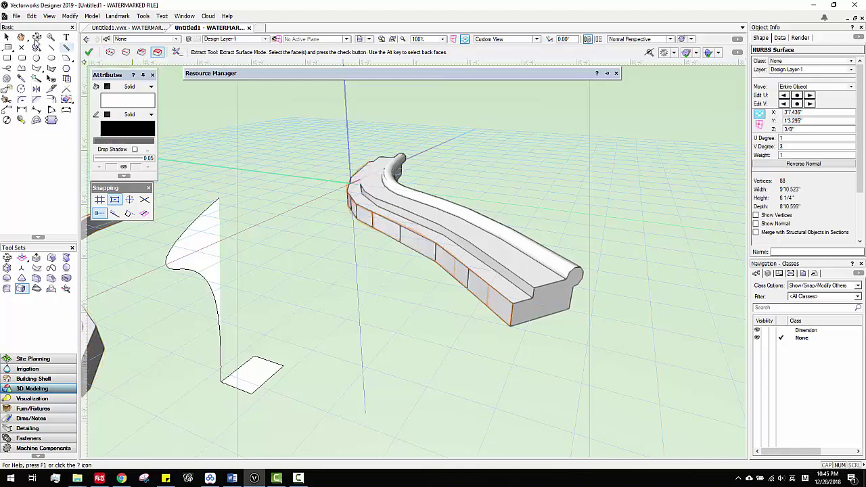
- Examine the extracted NURBS surface along the extrusion's side, briefly displaying its vertices and hiding them again
left_click(7, 36)
scroll(431, 287, "up", 3)
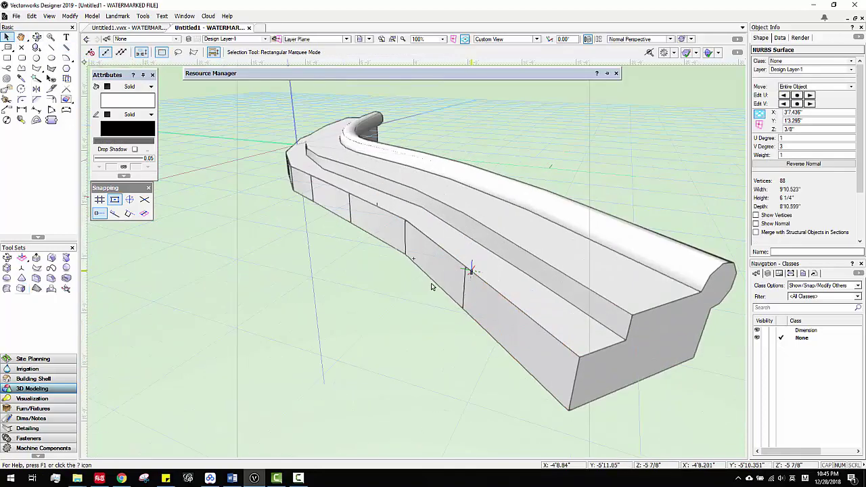
middle_click_drag(431, 286, 469, 321, "shift")
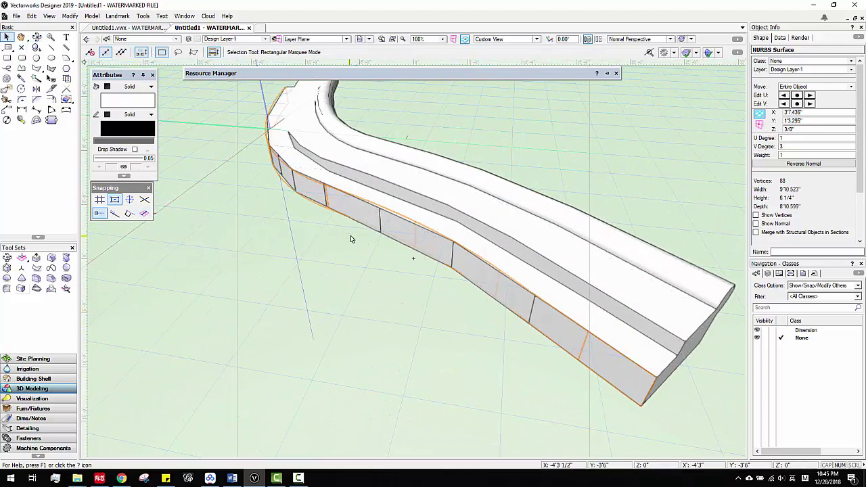
scroll(842, 196, "down", 2)
scroll(802, 197, "up", 1)
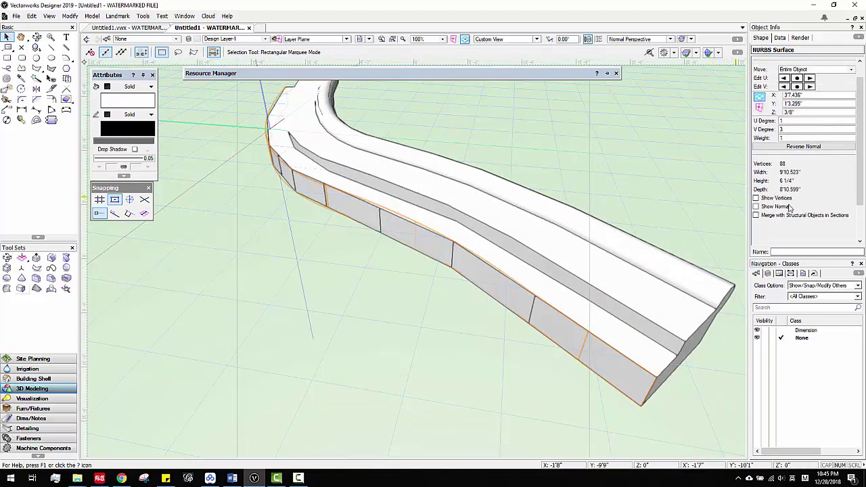
left_click(757, 199)
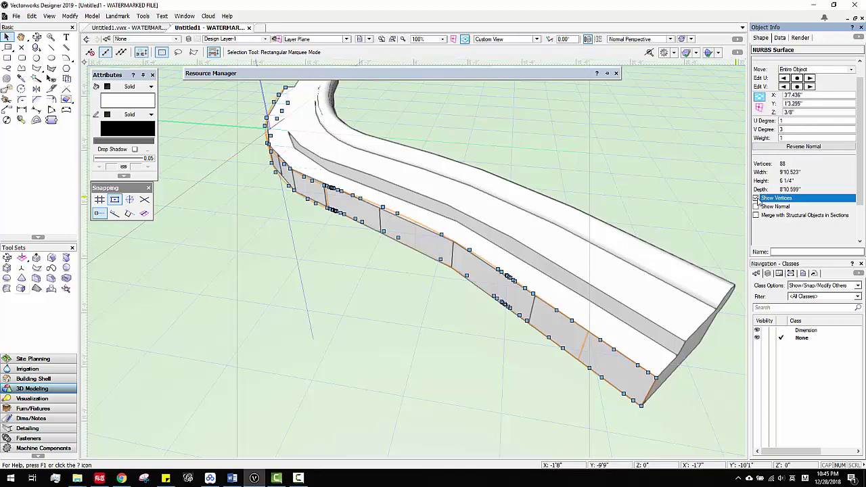
scroll(332, 222, "down", 3)
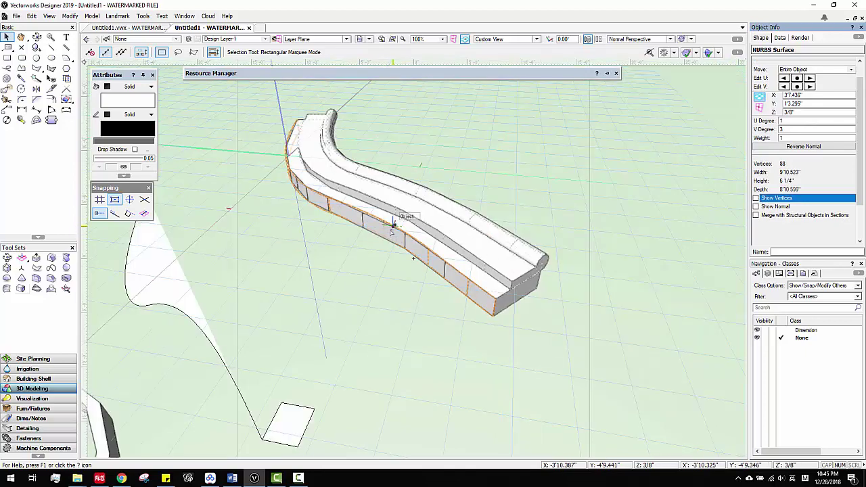
scroll(390, 232, "up", 3)
scroll(380, 227, "down", 1)
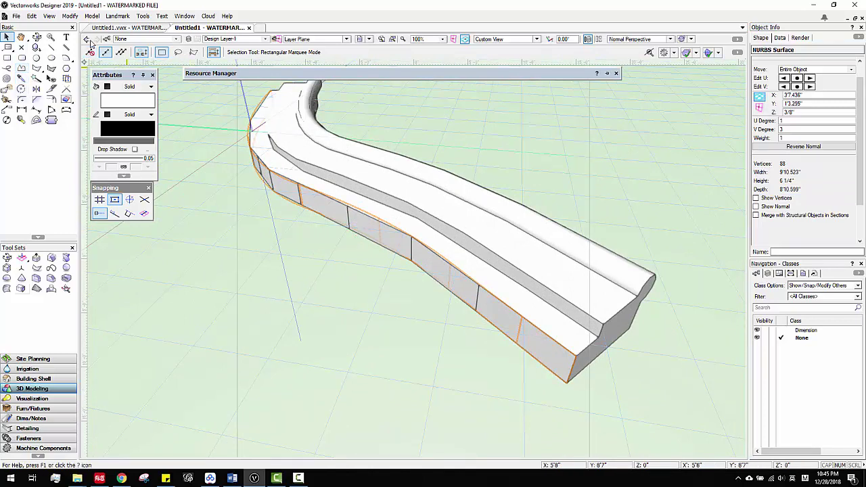
- Draw a thin rectangle 1/2" by 8" flat on the ground beside the extracted surface
left_click(8, 59)
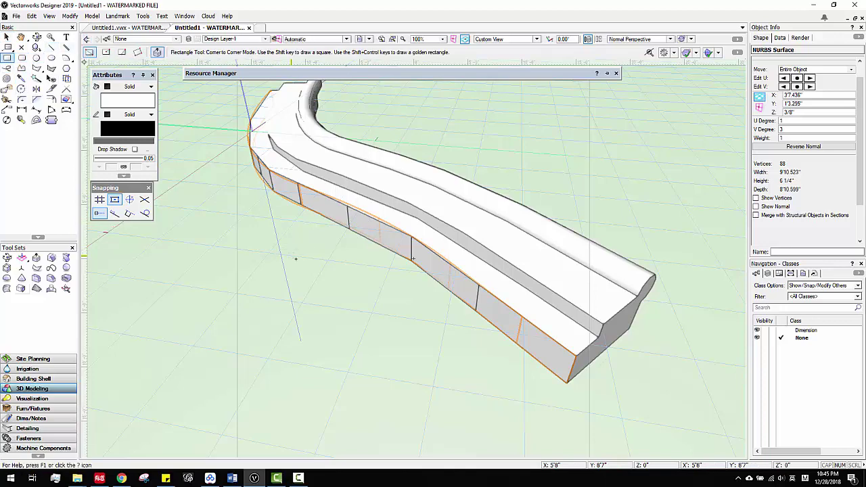
scroll(296, 259, "up", 2)
left_click(307, 299)
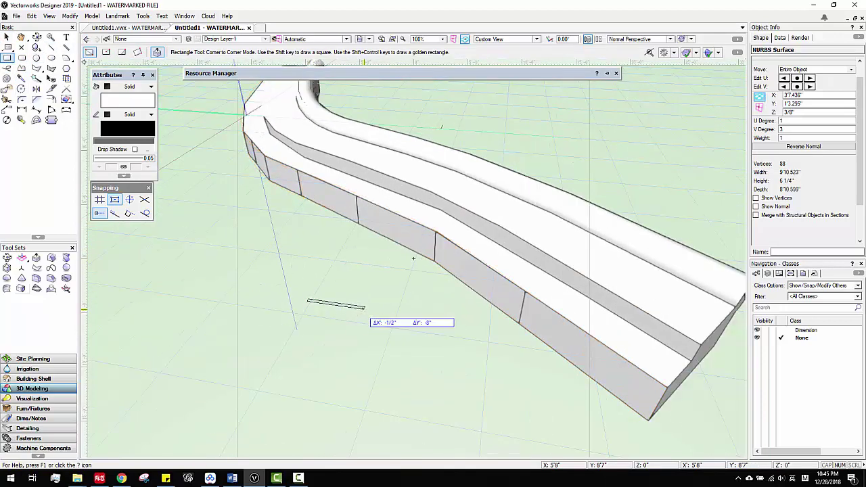
left_click(365, 309)
- Push/pull the thin rectangle into a bar by extruding it 1/2"
scroll(336, 305, "up", 3)
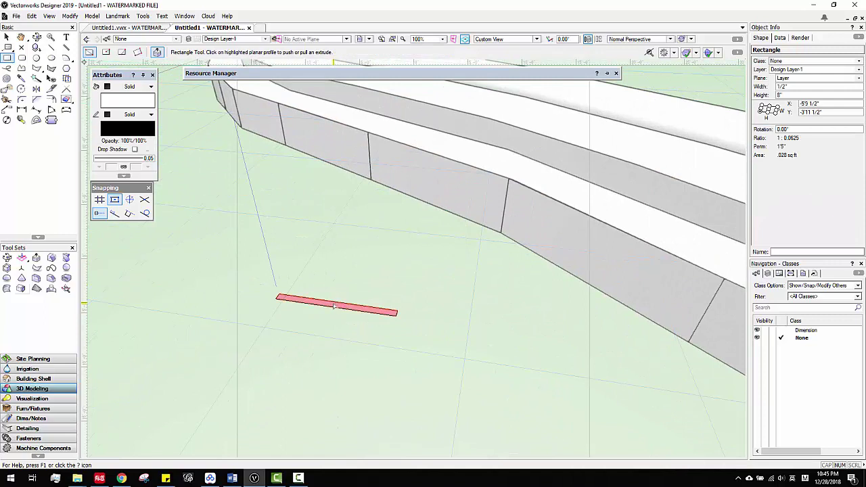
left_click(334, 306)
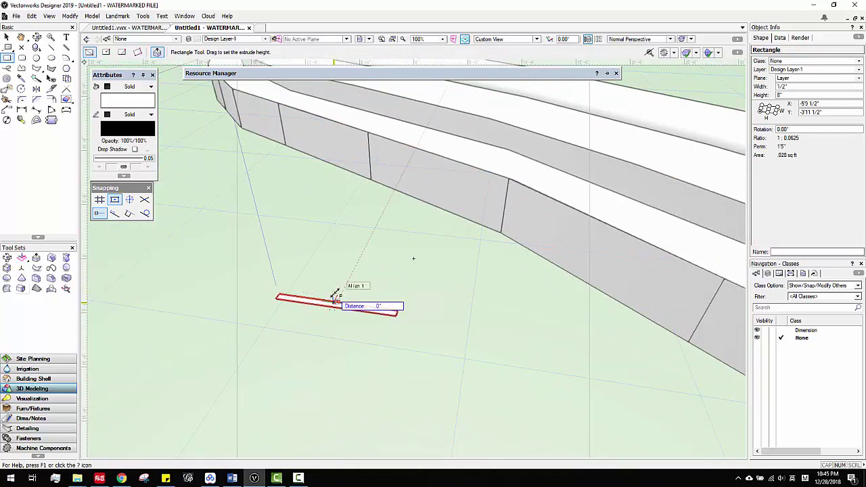
key("F5")
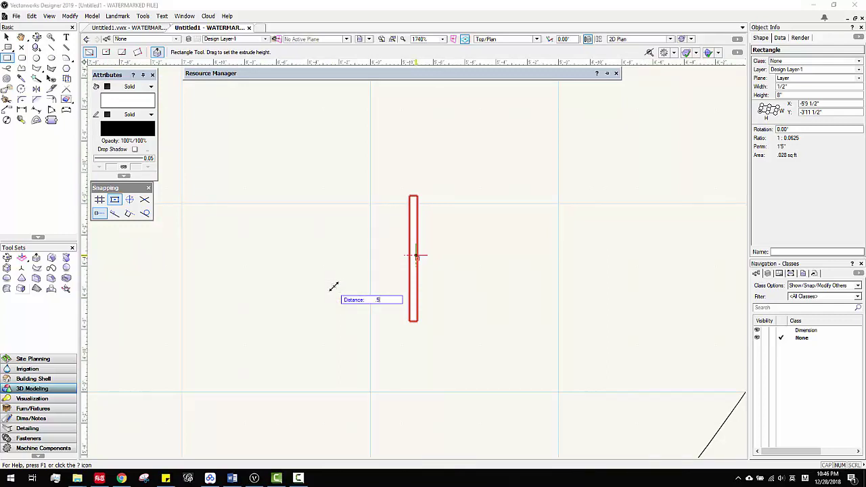
key("Return")
key("Return")
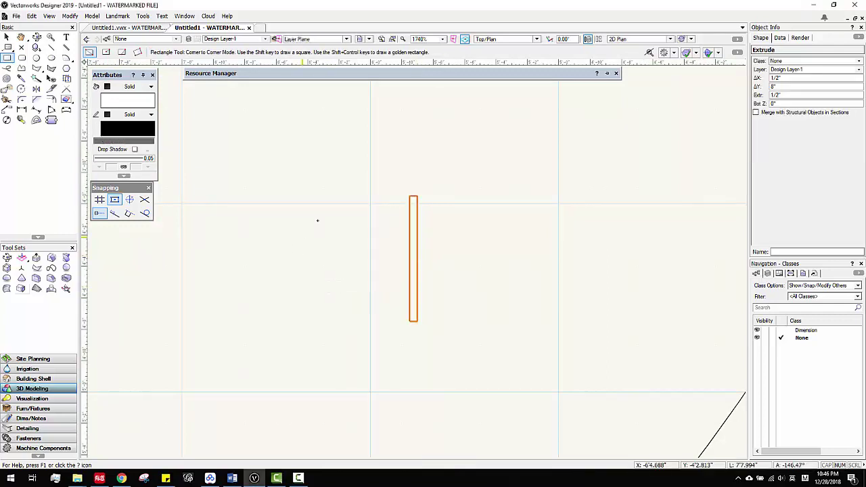
key("Return")
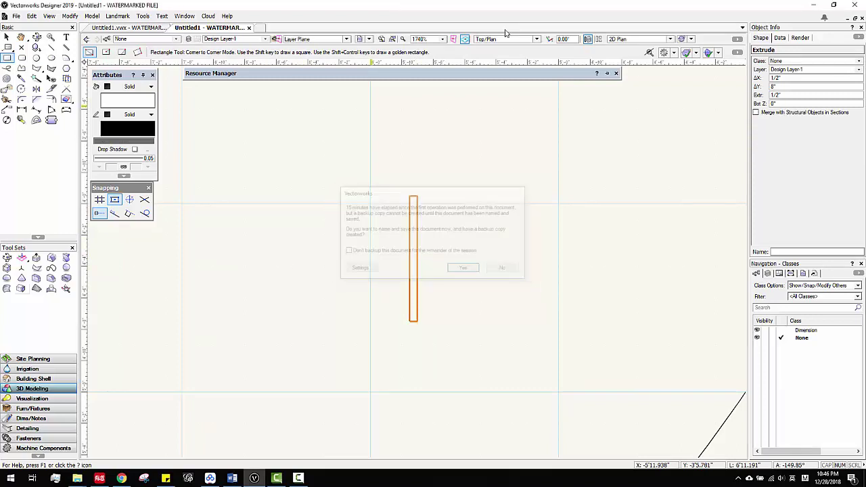
type("1")
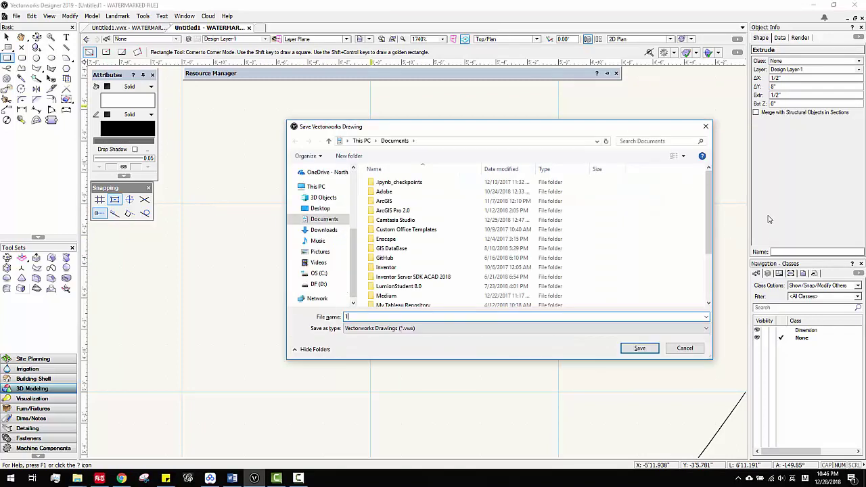
left_click(674, 354)
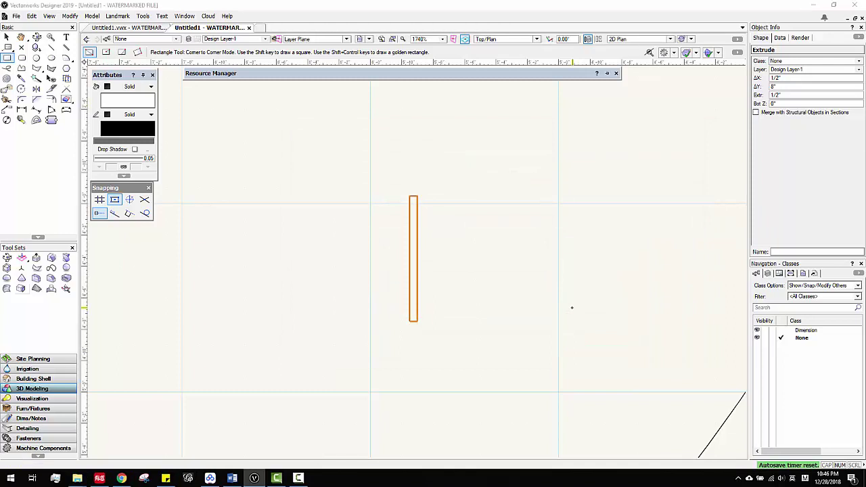
- Rotate a duplicate of the bar a quarter turn about its midpoint so the two bars form a cross
key("1")
left_click(530, 274)
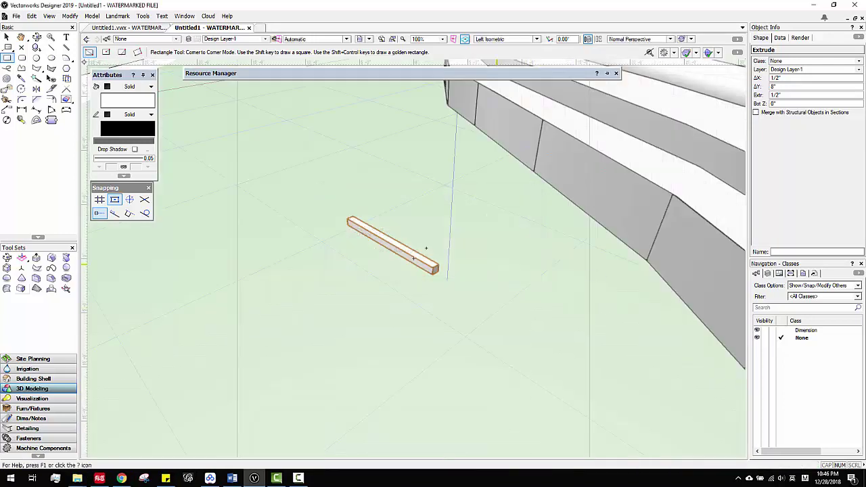
scroll(383, 231, "up", 1)
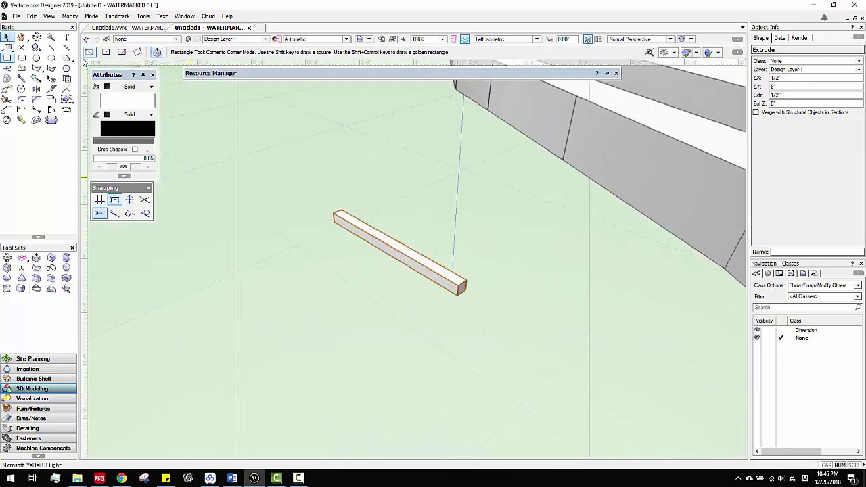
left_click(6, 37)
left_click(22, 89)
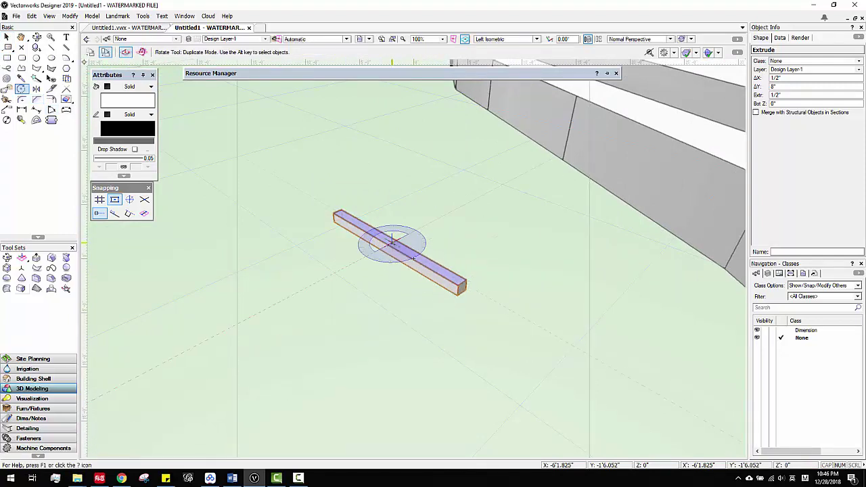
left_click(392, 241)
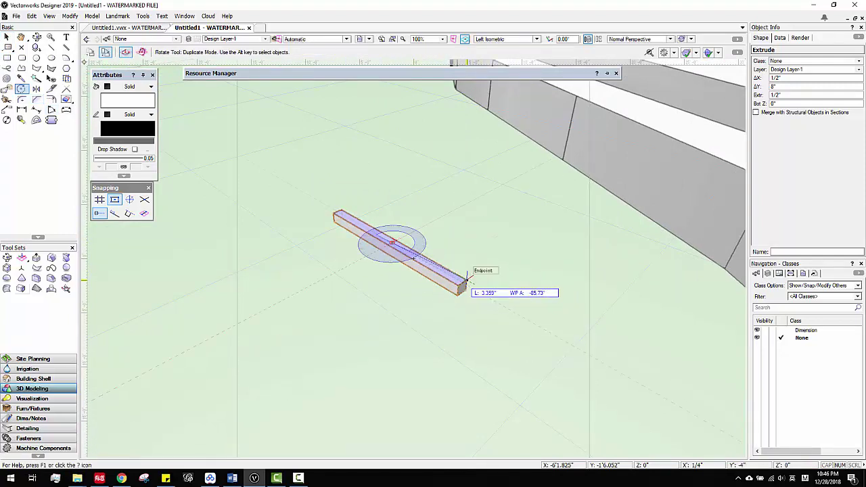
left_click(462, 282)
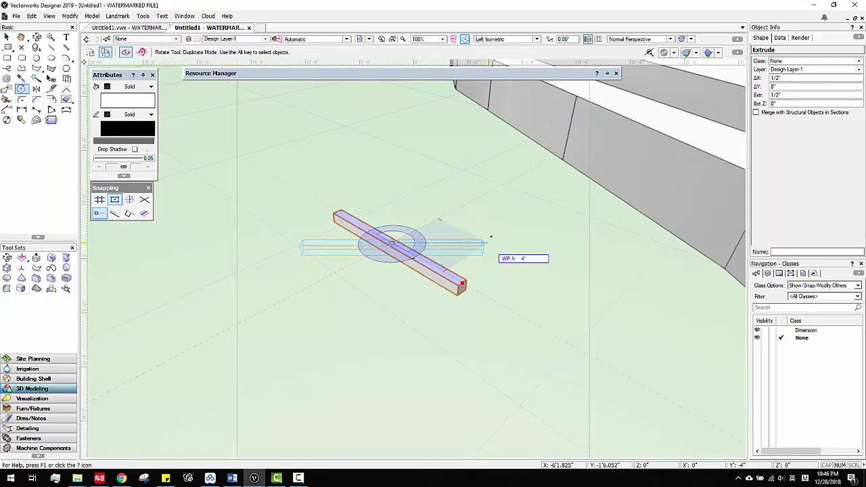
left_click(484, 194)
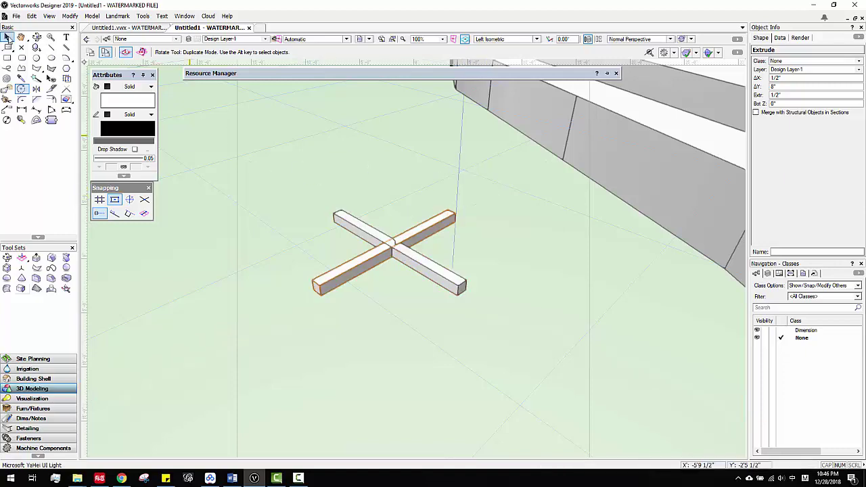
- Create a surface array of the two crossed bars over the extracted NURBS surface, with 3 repetitions in each direction and Overlap edges
left_click(9, 39)
scroll(350, 197, "down", 2)
middle_click_drag(354, 237, 398, 284, "ctrl")
scroll(400, 288, "up", 1)
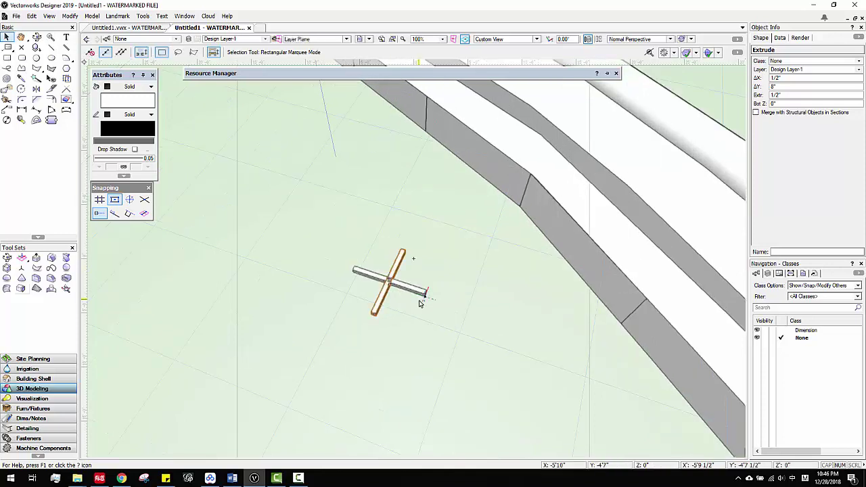
left_click_drag(448, 329, 350, 255)
scroll(486, 269, "up", 1)
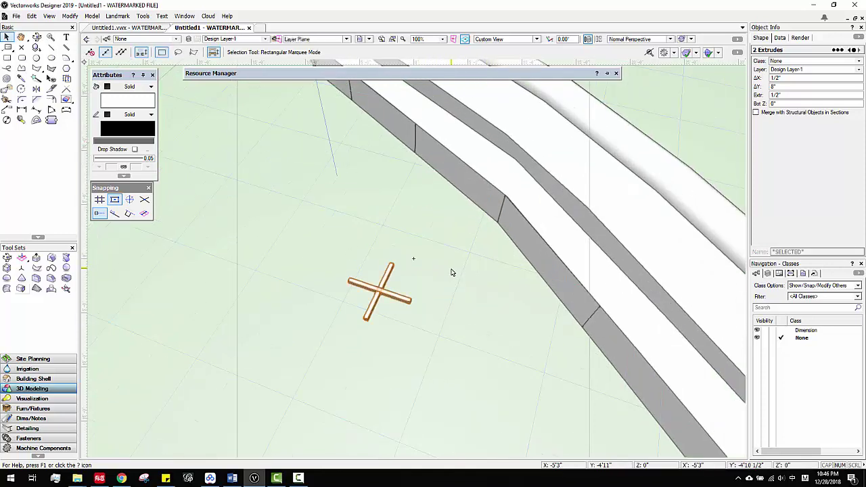
left_click(535, 250, "shift")
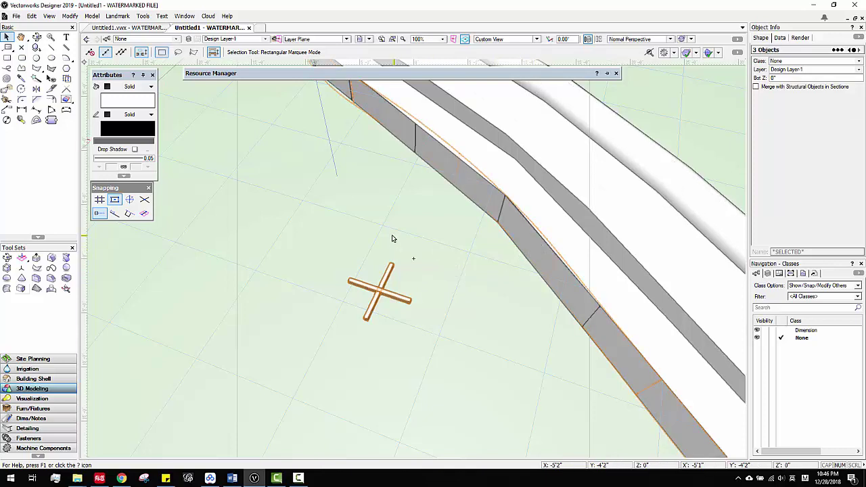
left_click(92, 16)
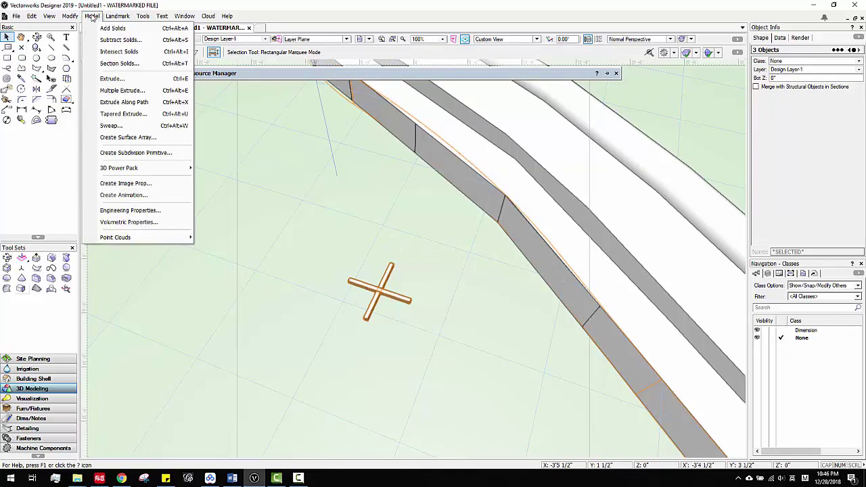
left_click(124, 139)
left_click_drag(430, 99, 605, 97)
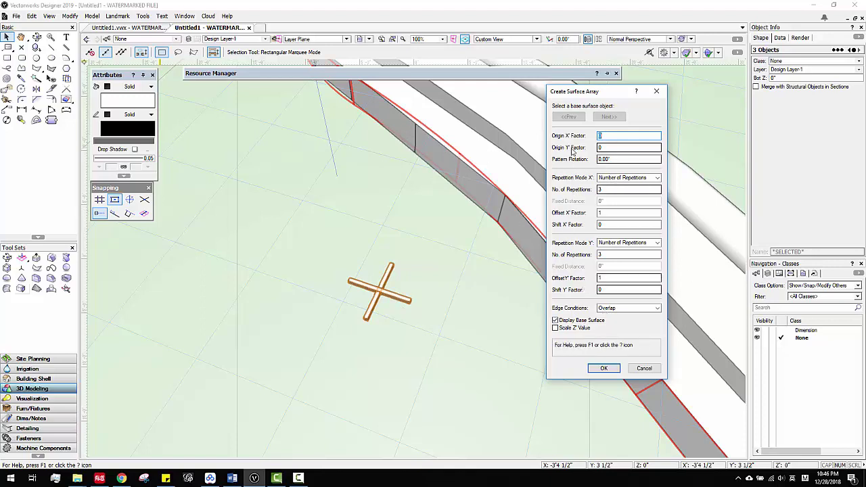
left_click_drag(574, 94, 560, 92)
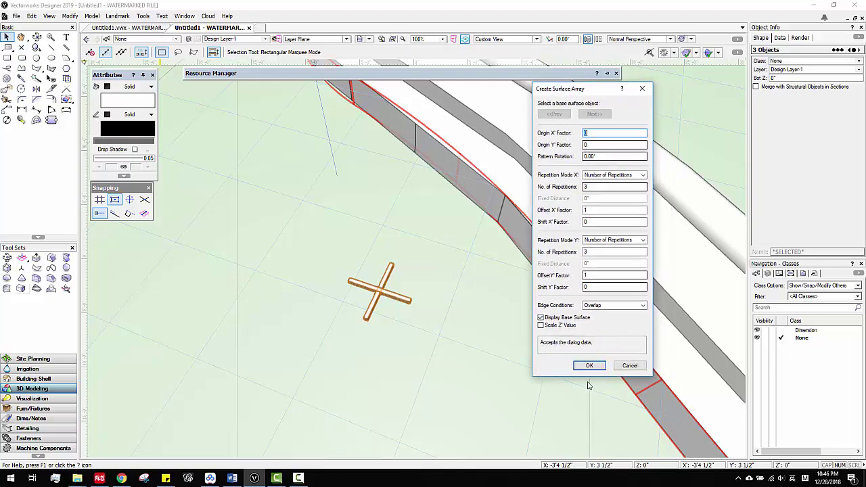
left_click(593, 369)
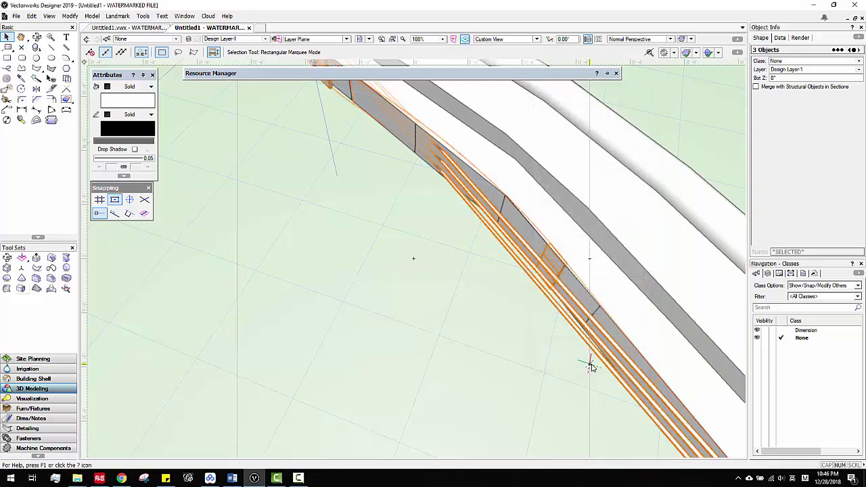
- Set the surface array's number of repetitions in Y to 20
scroll(369, 268, "down", 3)
middle_click_drag(412, 258, 437, 178, "ctrl")
scroll(438, 180, "up", 2)
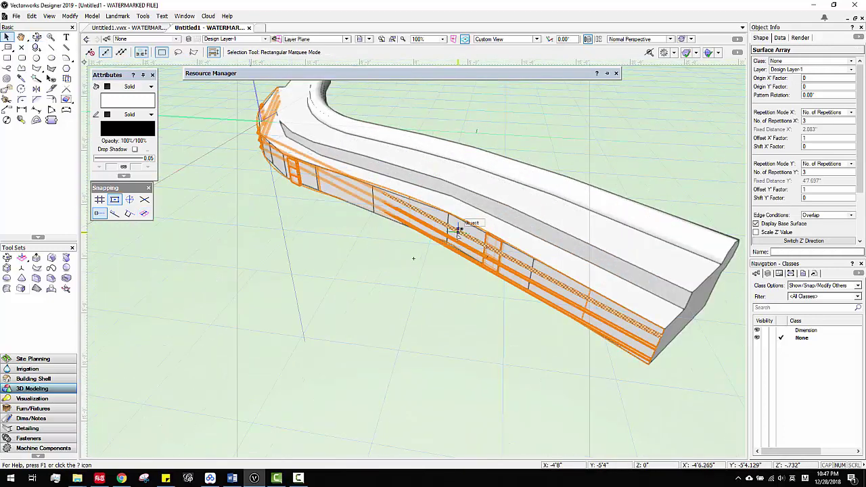
double_click(806, 121)
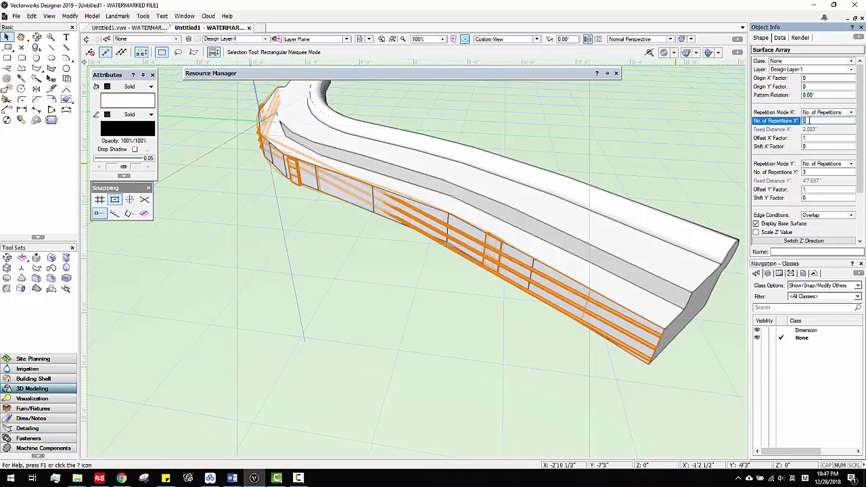
left_click(812, 173)
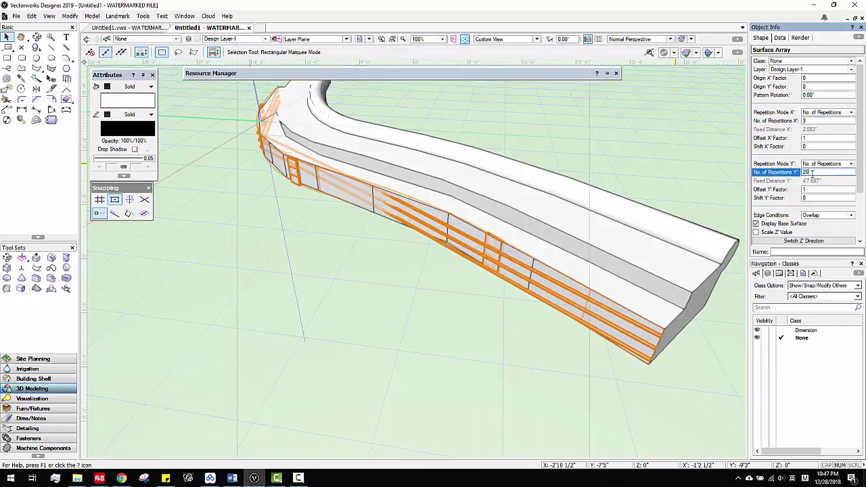
key("Return")
- Move the surface array away from the extrusion's side so it stands free in front of it
scroll(567, 265, "down", 2)
middle_click_drag(546, 303, 543, 216, "ctrl")
scroll(543, 216, "up", 2)
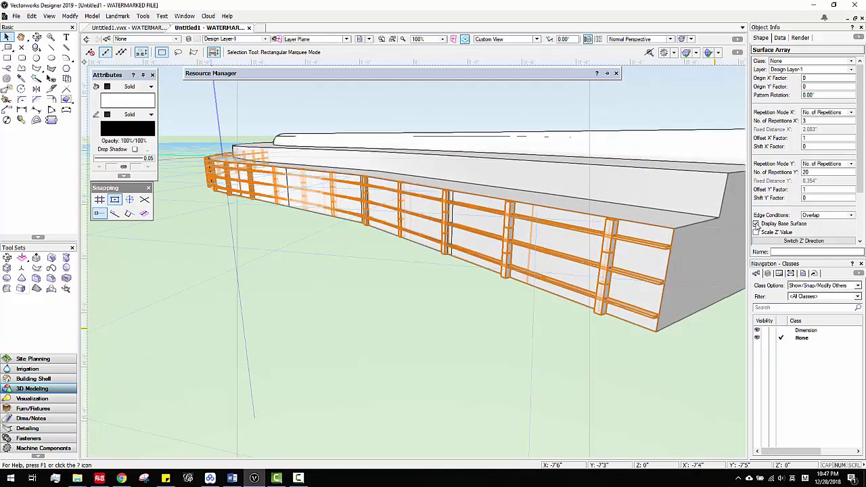
scroll(790, 229, "down", 1)
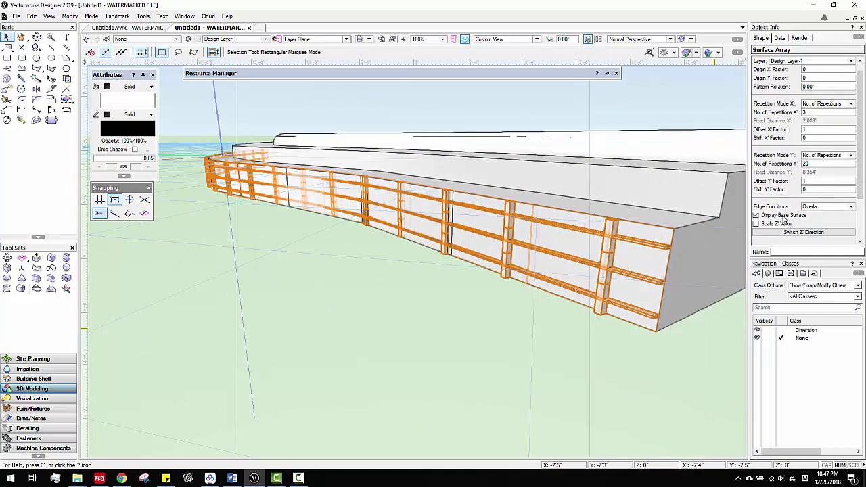
left_click_drag(613, 243, 499, 286)
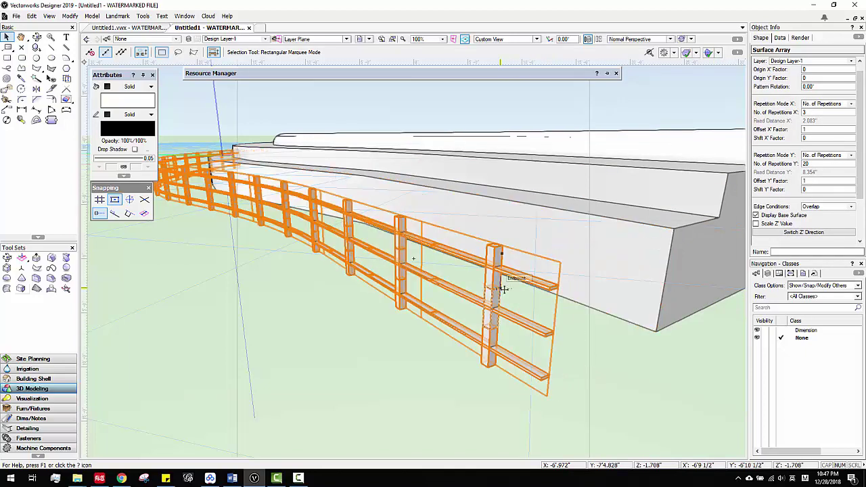
left_click(606, 343)
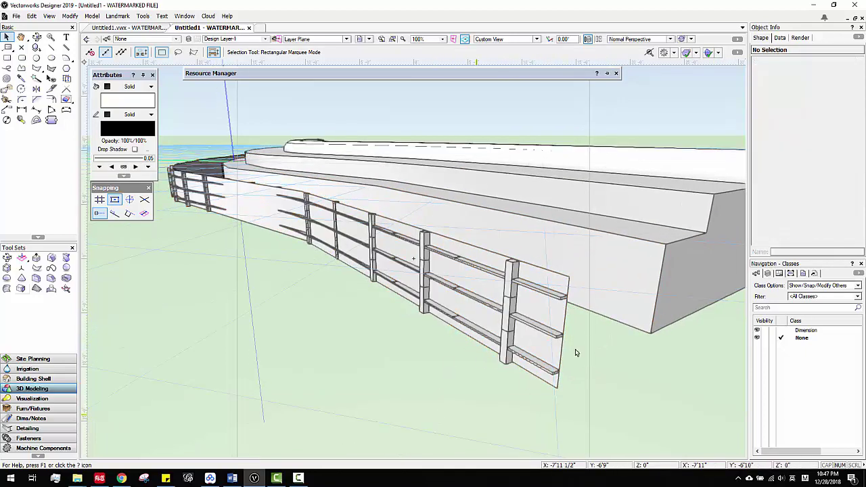
- Turn off the display of the surface array's base surface so only the bars show
left_click(564, 313)
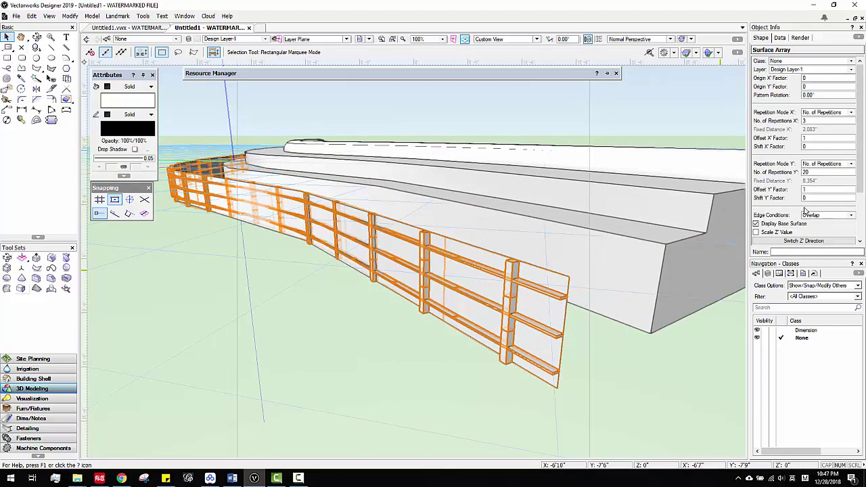
scroll(786, 214, "down", 1)
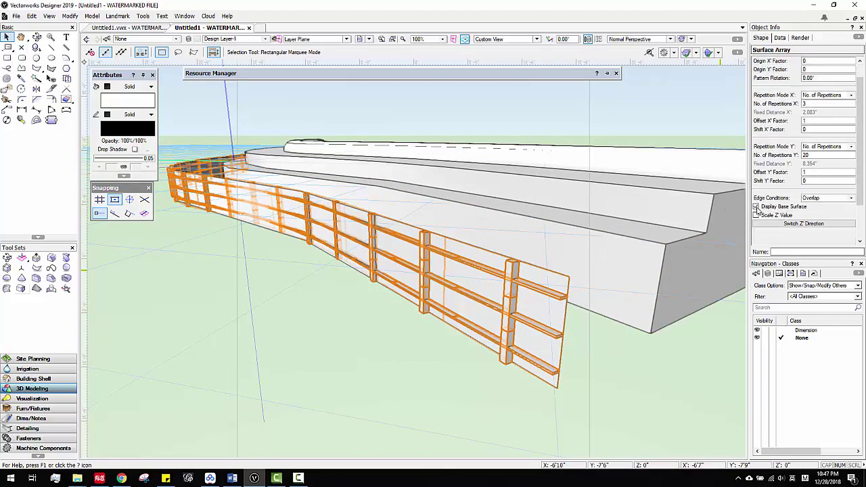
left_click(757, 206)
scroll(419, 260, "down", 3)
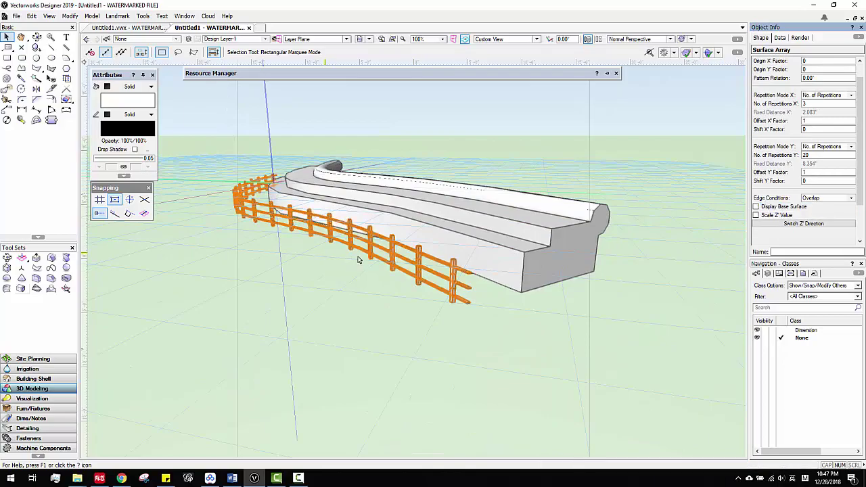
middle_click_drag(364, 260, 518, 253, "ctrl")
scroll(519, 253, "up", 1)
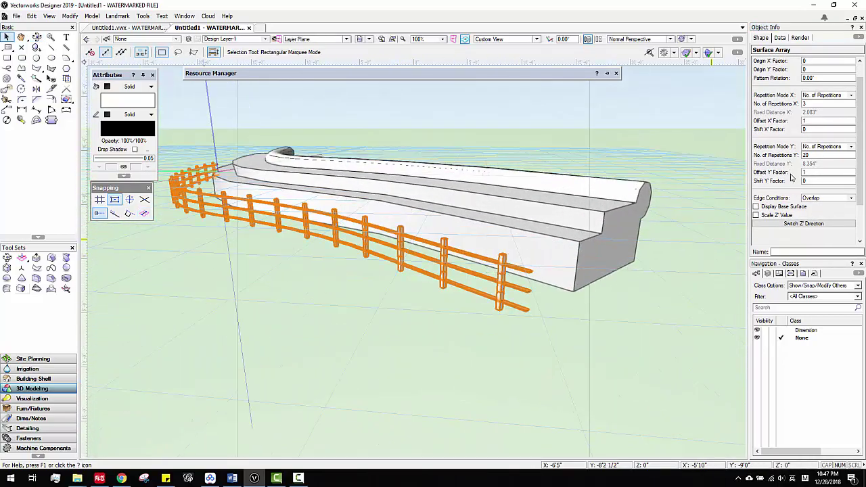
- Set the surface array's pattern rotation to 45°
scroll(792, 177, "up", 1)
left_click(812, 95)
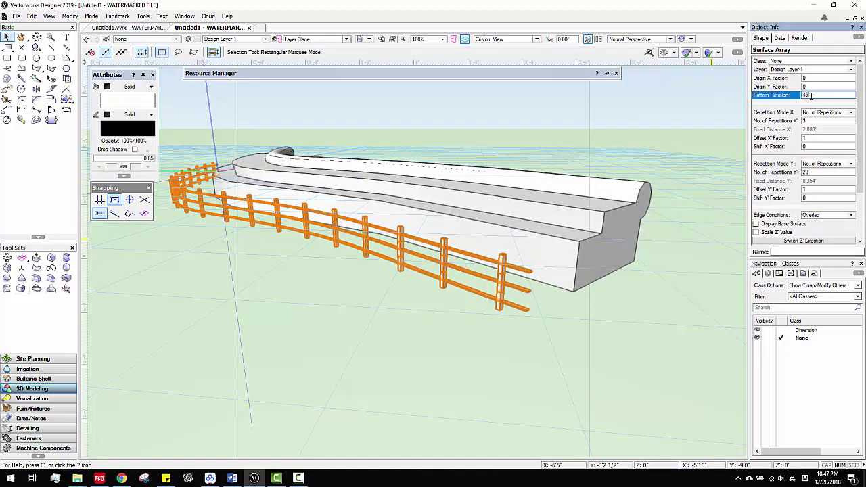
key("Return")
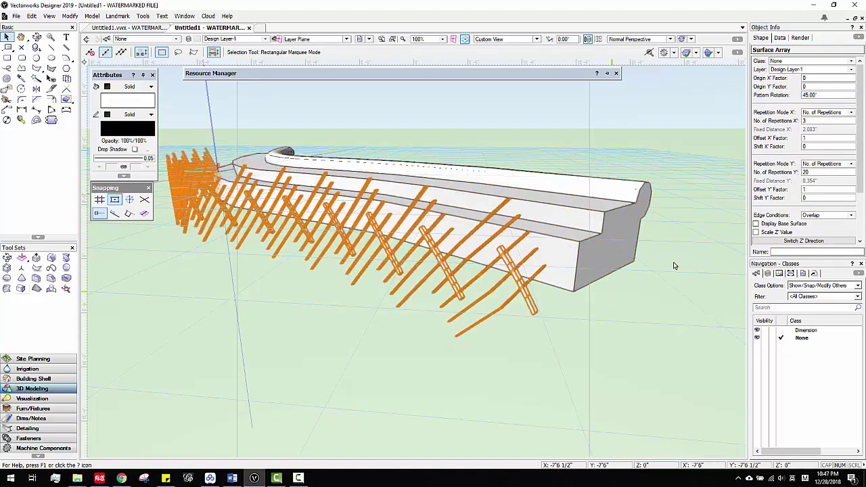
- Change the surface array's edge conditions to Trim
left_click(816, 215)
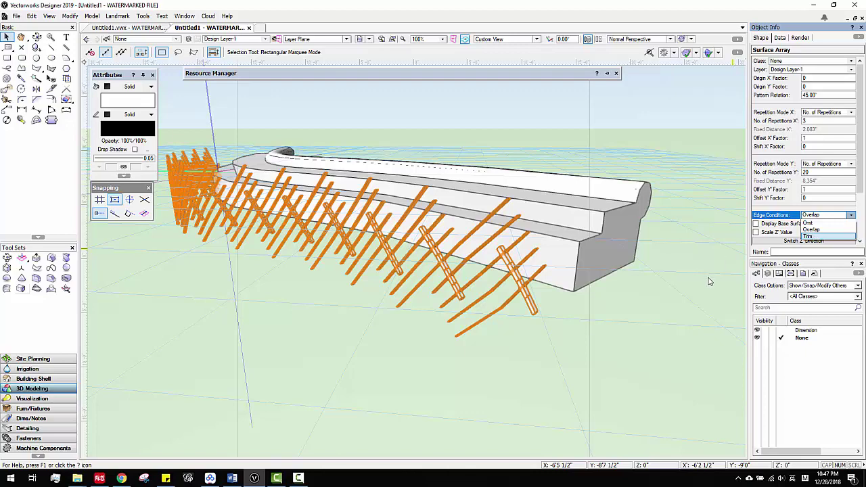
key("Return")
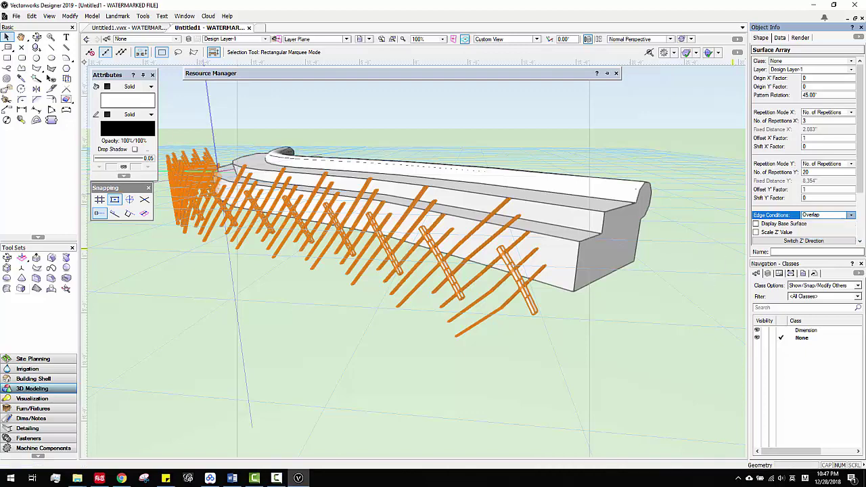
scroll(486, 285, "up", 1)
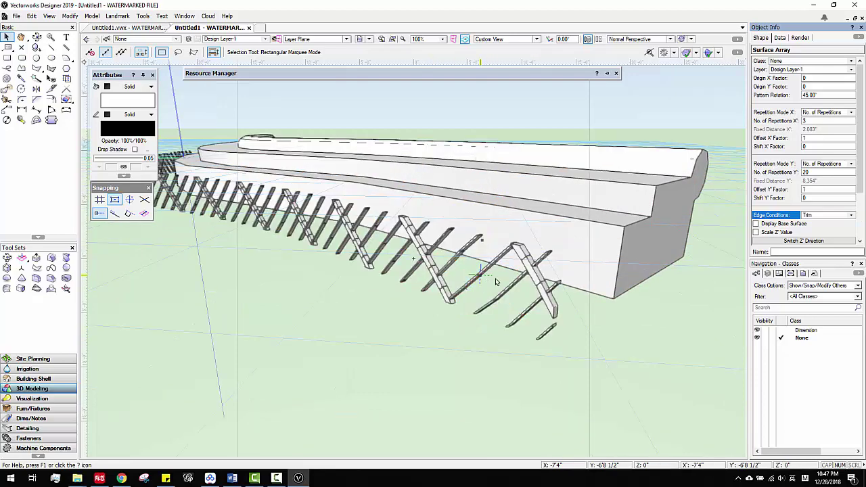
scroll(496, 283, "down", 1)
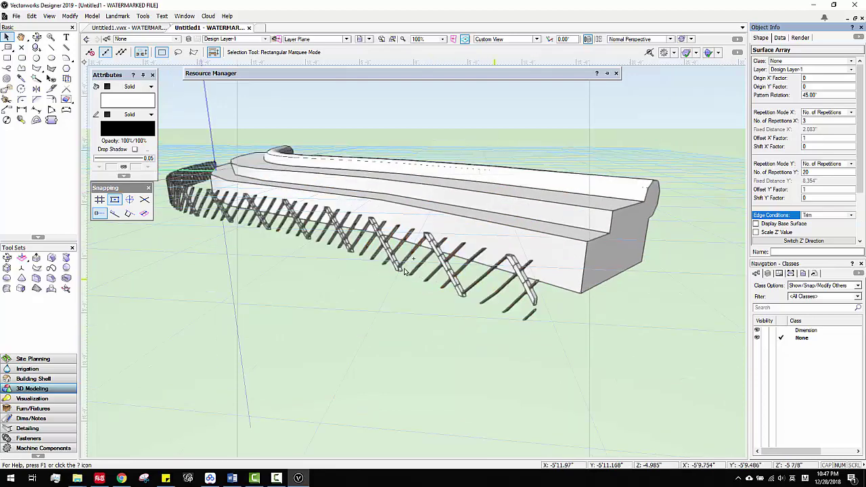
- Set the trimmed array's repetitions in Y to 45 for a denser lattice
left_click(825, 172)
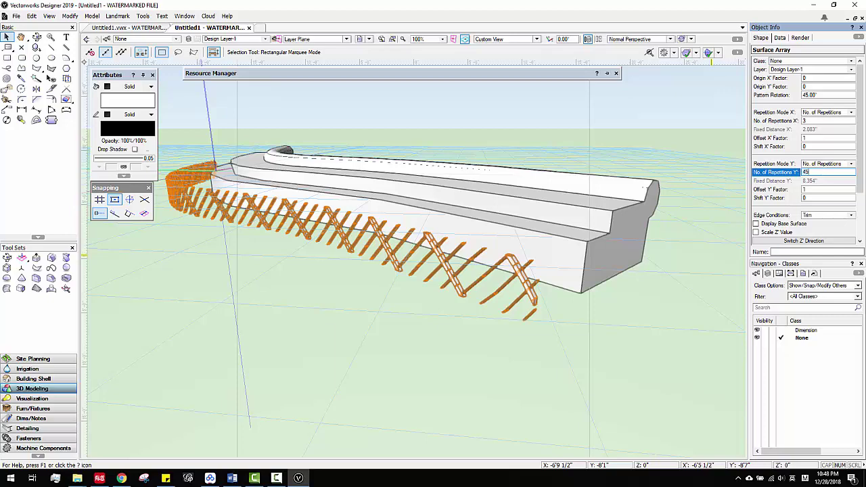
type("45")
key("Return")
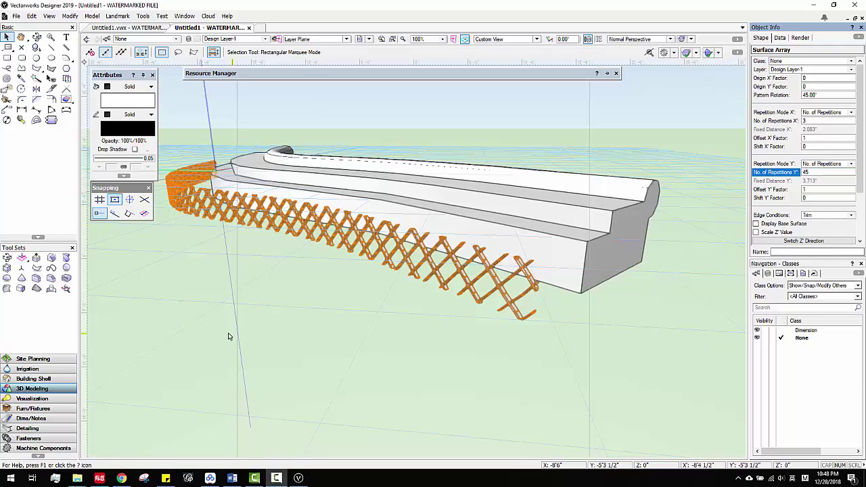
- Create an interpolated surface about 5'1" by 5'4" on the open ground, with 4 points and degree 3 in both U and V
scroll(367, 235, "down", 2)
middle_click_drag(366, 236, 381, 270, "ctrl")
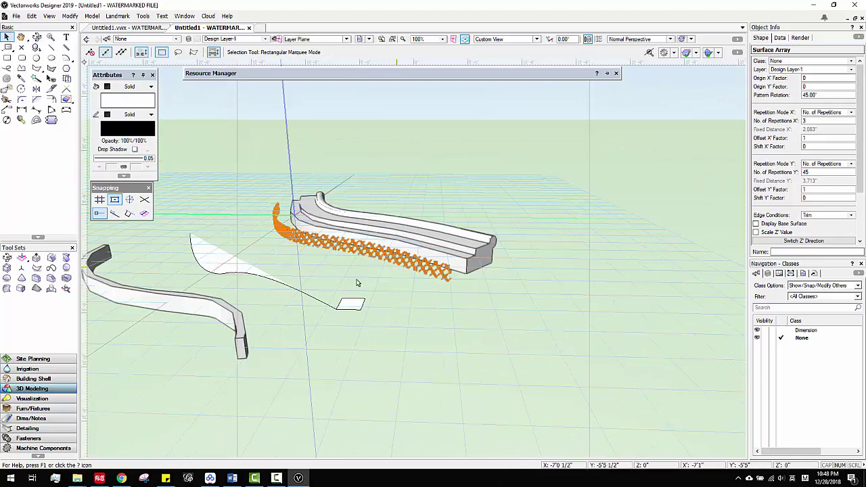
middle_click_drag(360, 305, 203, 162, "ctrl")
left_click(71, 17)
mouse_move(90, 16)
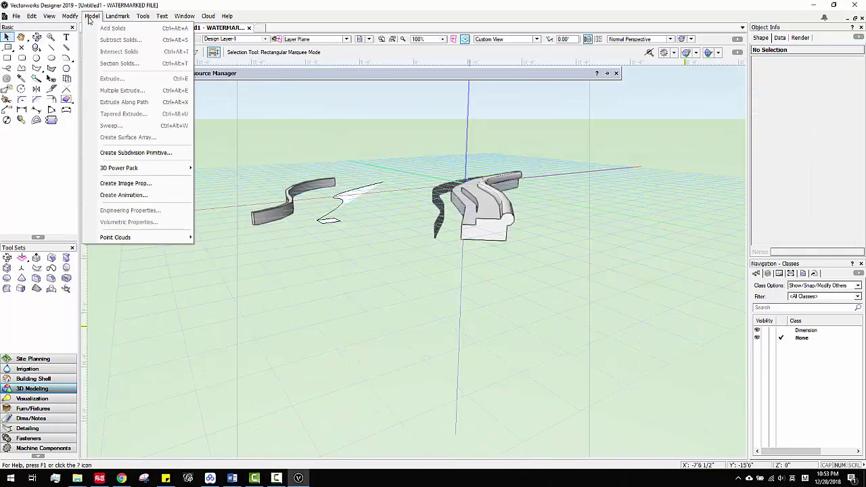
mouse_move(143, 169)
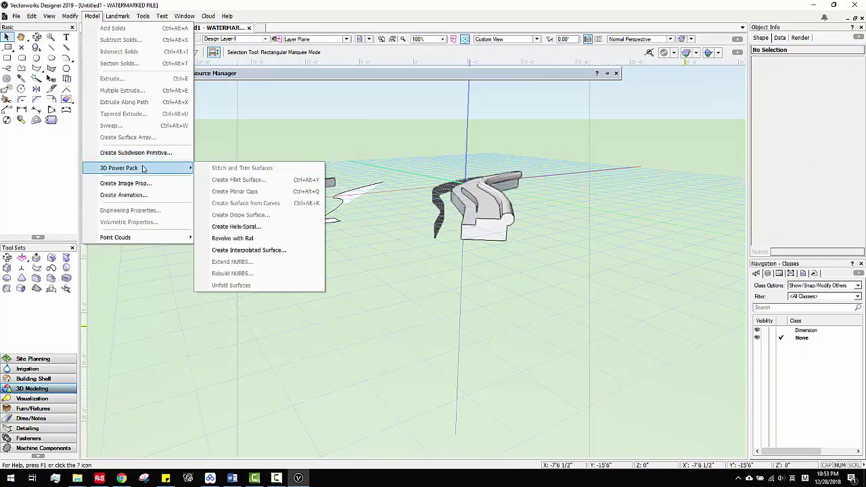
left_click(270, 250)
left_click(318, 268)
left_click(253, 361)
left_click(475, 363)
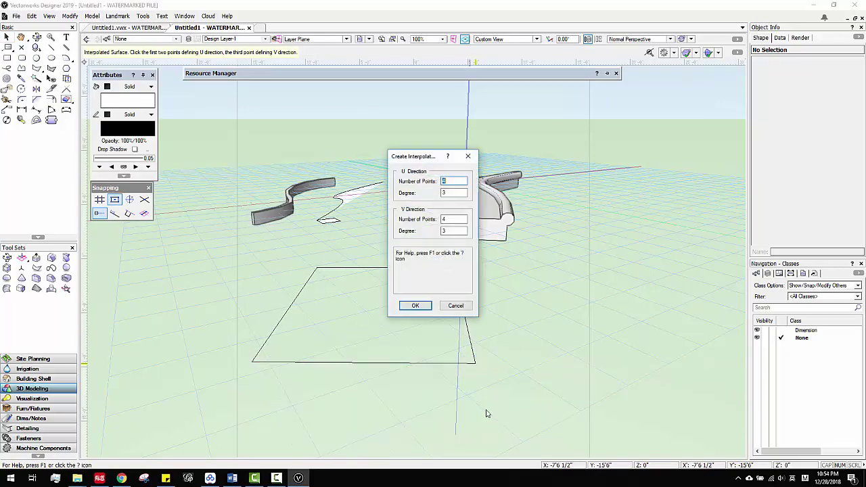
left_click(416, 305)
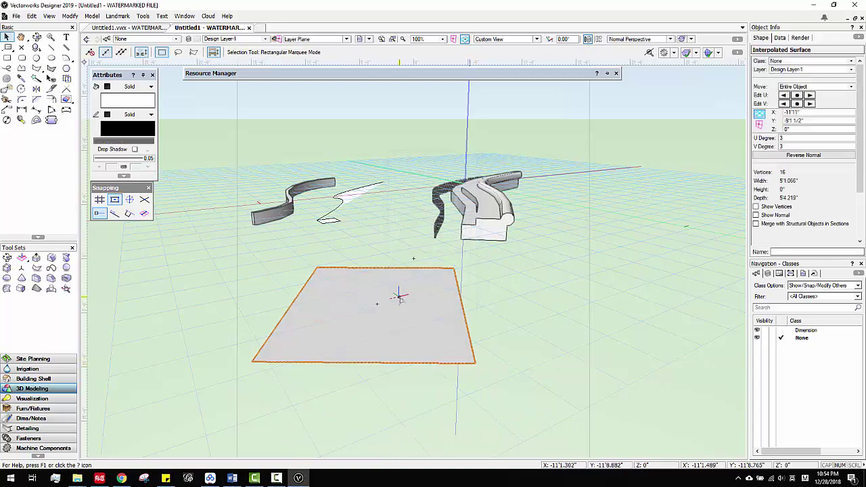
- Reshape the interpolated surface by raising the middle vertices of the side edge farthest from the extruded bench into a bulge about 3" high
middle_click_drag(452, 277, 463, 269)
scroll(431, 283, "up", 1)
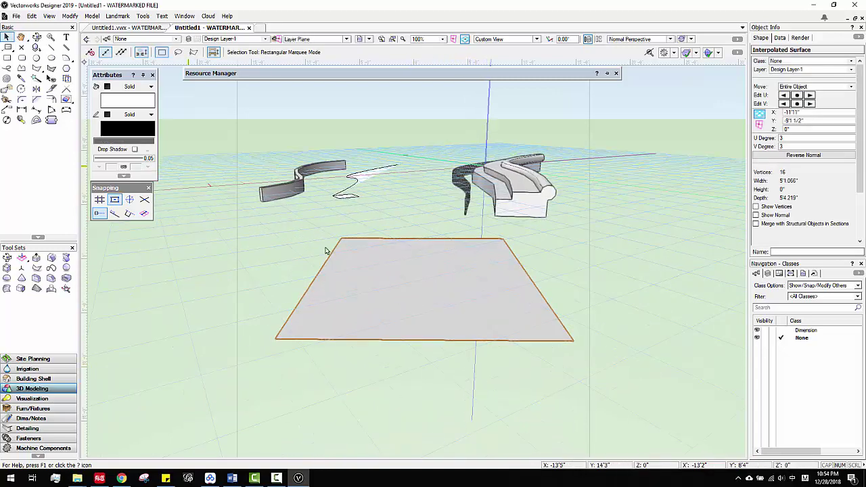
double_click(380, 284)
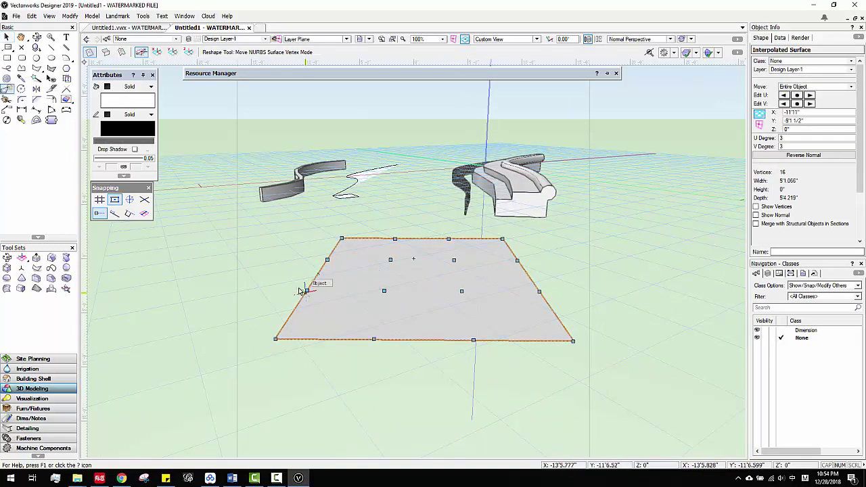
scroll(300, 291, "up", 2)
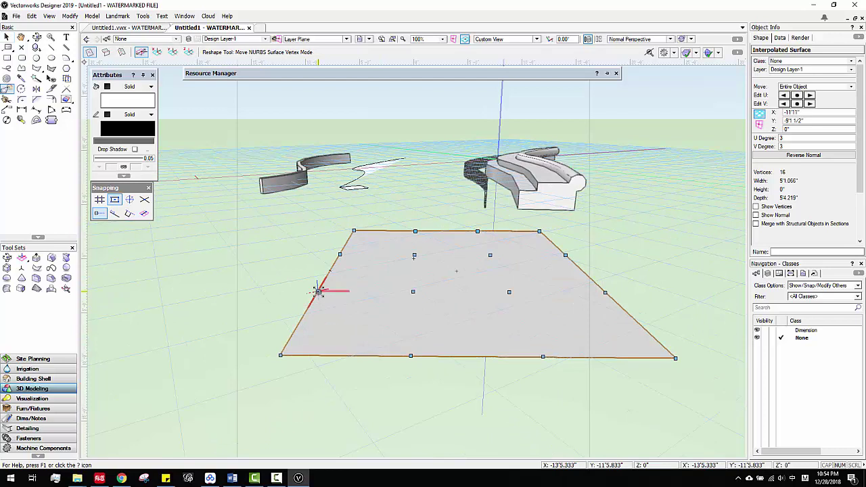
left_click_drag(318, 291, 345, 241)
scroll(291, 277, "up", 1)
scroll(348, 248, "up", 2)
scroll(287, 257, "down", 3)
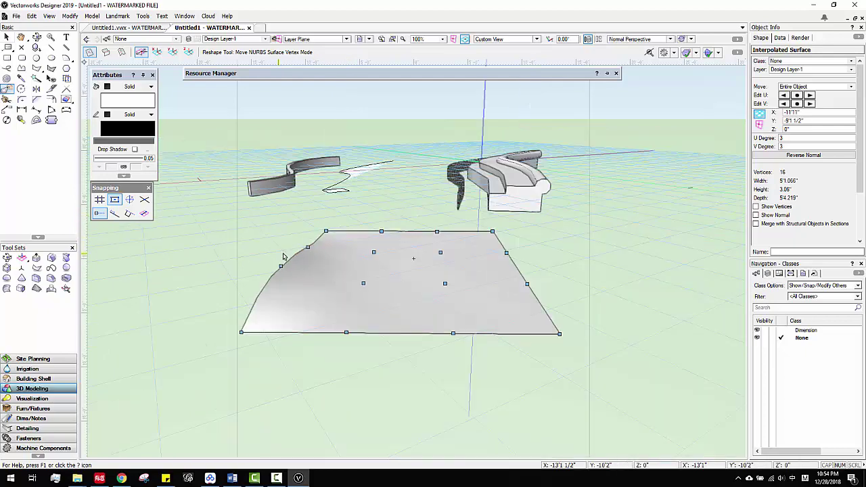
- Reshape the interpolated surface by raising the interior vertex near the front edge on the side opposite the bulge, for an overall height of about 3.4"
scroll(544, 310, "up", 1)
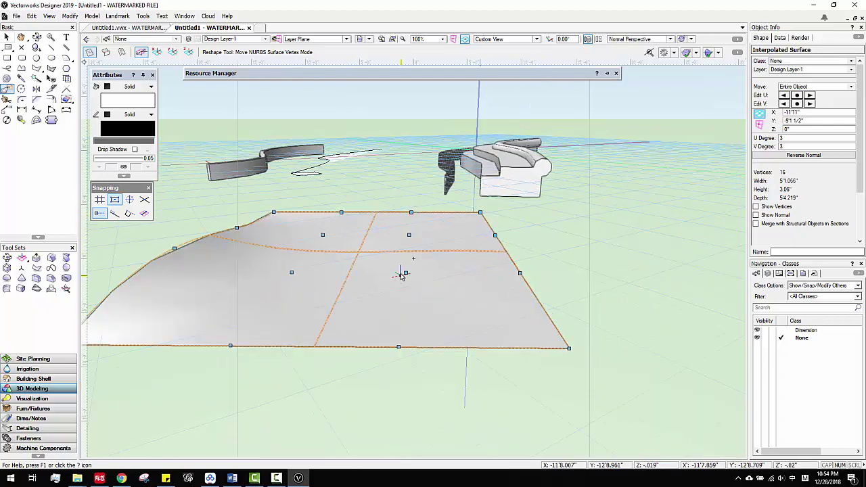
mouse_move(406, 273)
left_mouse_down()
mouse_move(377, 277)
mouse_move(407, 259)
mouse_move(399, 264)
left_mouse_up()
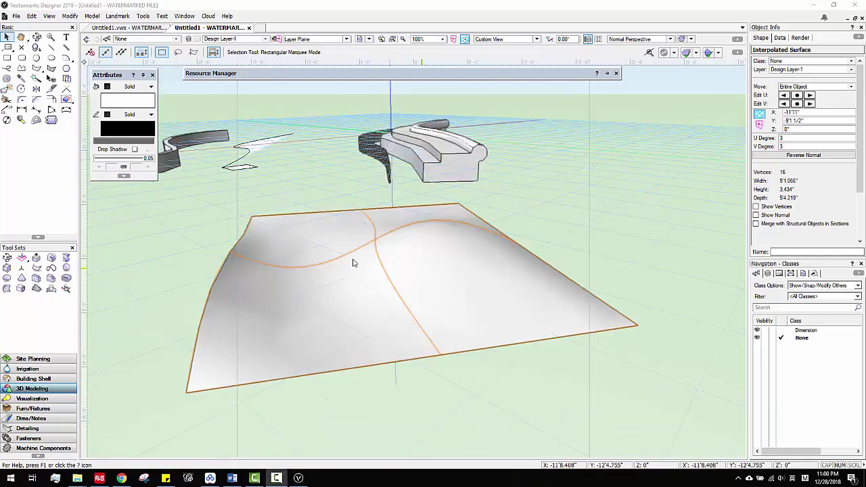
- Model a small bar on the open ground beside the reshaped surface: a rectangle about 1/2" by 3 1/2", extruded about 0.3"
scroll(407, 232, "down", 3)
left_click(6, 58)
scroll(548, 277, "up", 3)
middle_click_drag(530, 278, 501, 330, "ctrl")
left_click(501, 330)
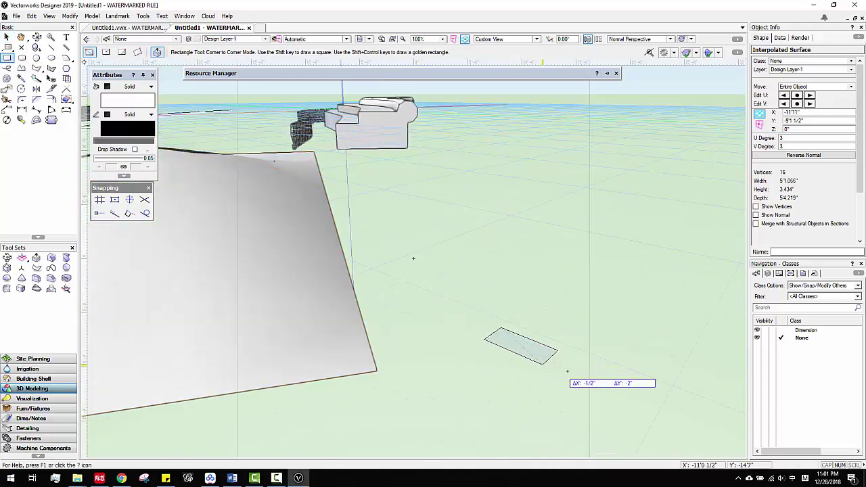
left_click(594, 381)
left_click(542, 350)
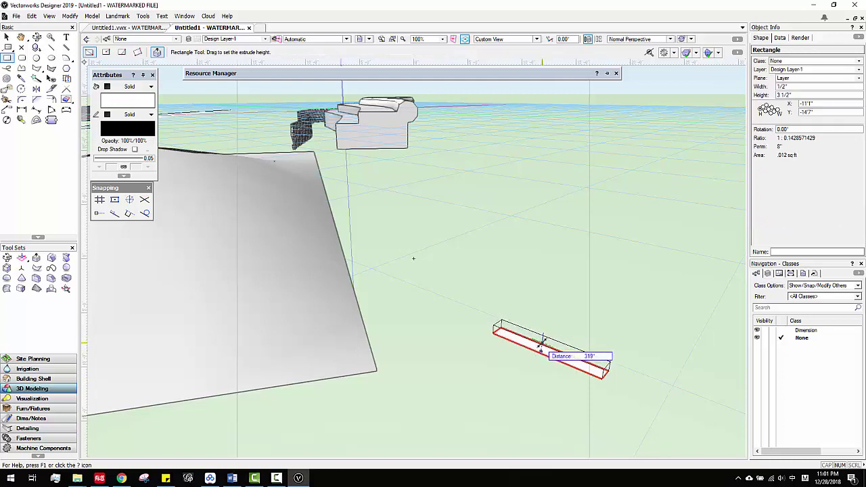
left_click(542, 344)
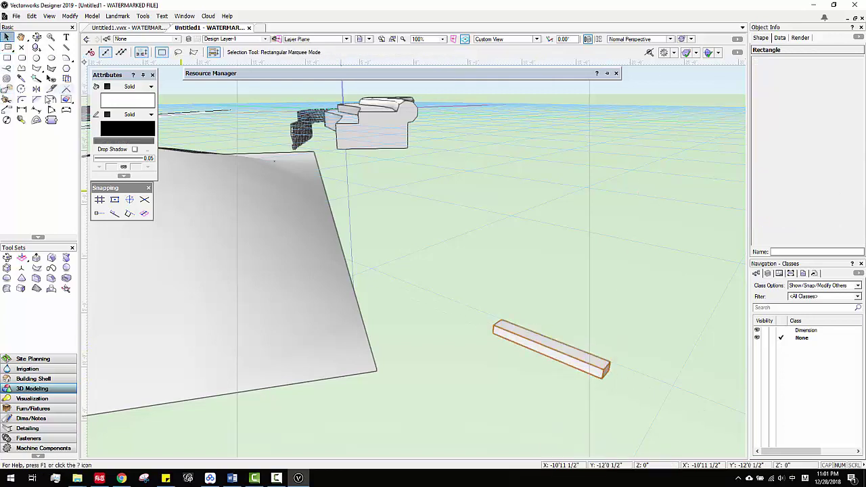
- Create a rotated duplicate of the bar about its end nearest the surface, roughly perpendicular to the original, dismissing the backup save
left_click(21, 89)
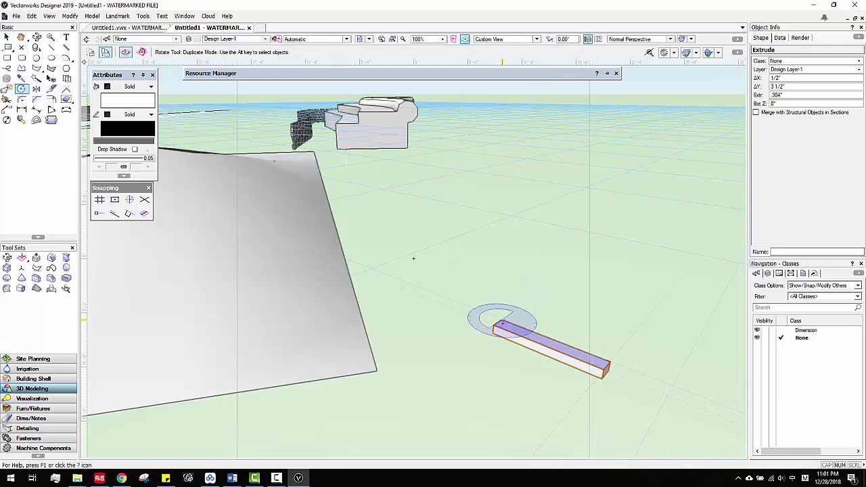
scroll(497, 324, "up", 1)
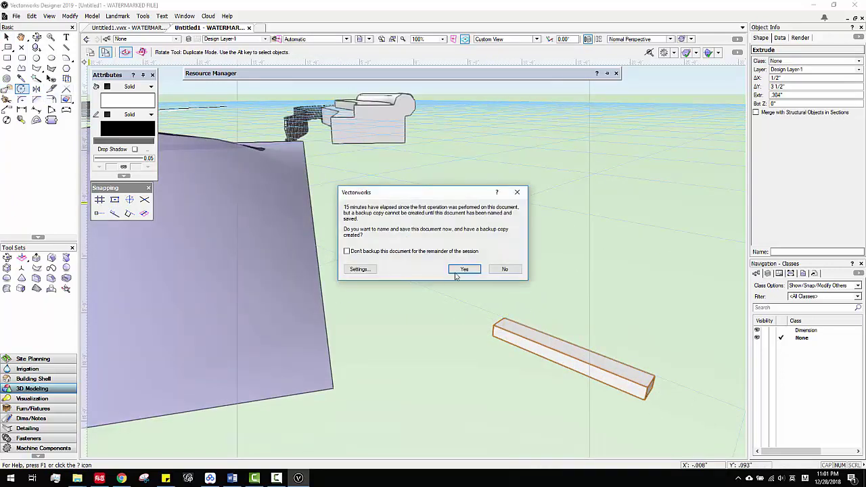
left_click(465, 270)
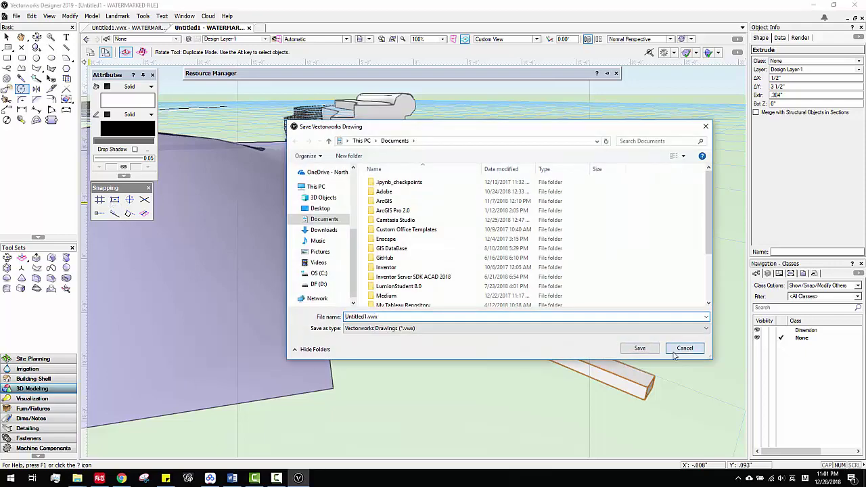
left_click(685, 348)
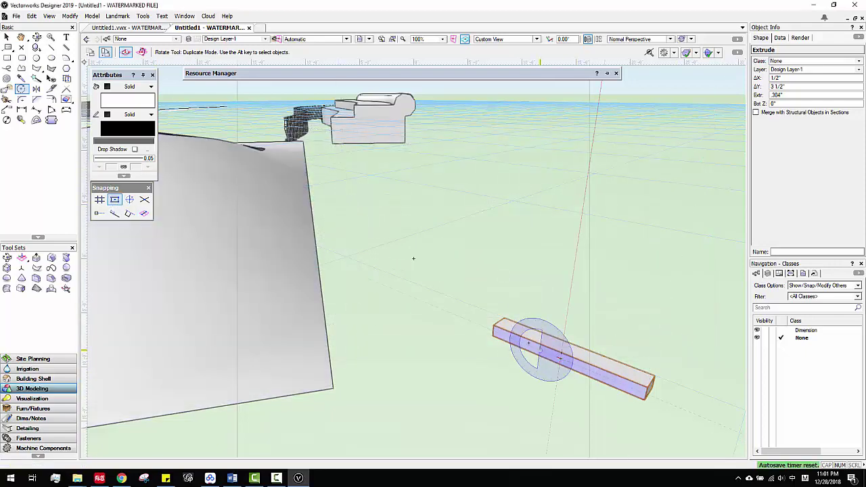
left_click(503, 323)
left_click(652, 350)
left_click(574, 270)
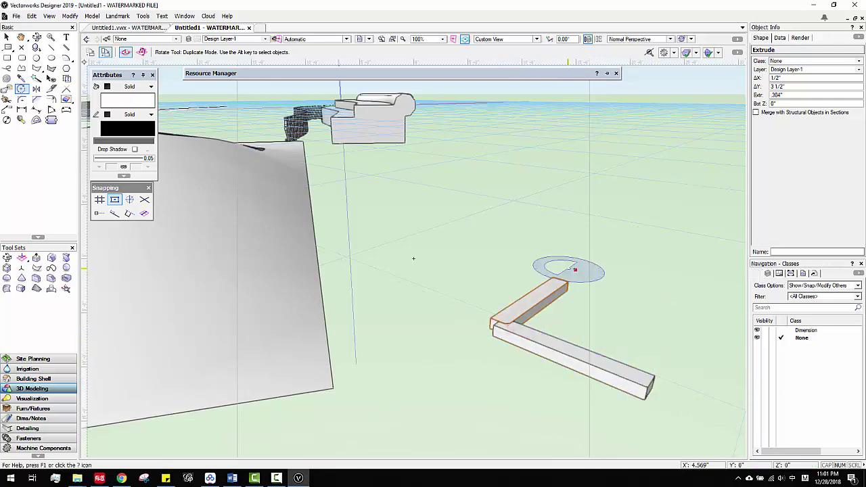
- Move the original bar slightly so its end corner meets the rotated duplicate, forming an L-shaped pair
key("x")
scroll(504, 318, "up", 2)
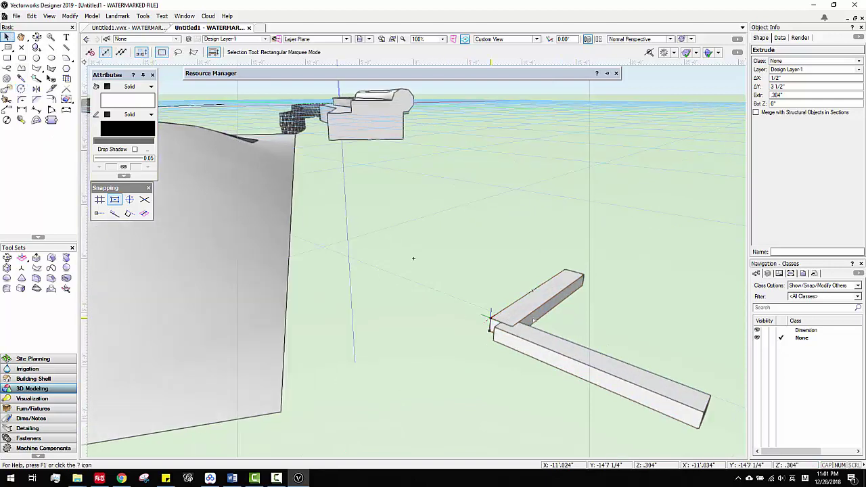
left_click(502, 322, "shift")
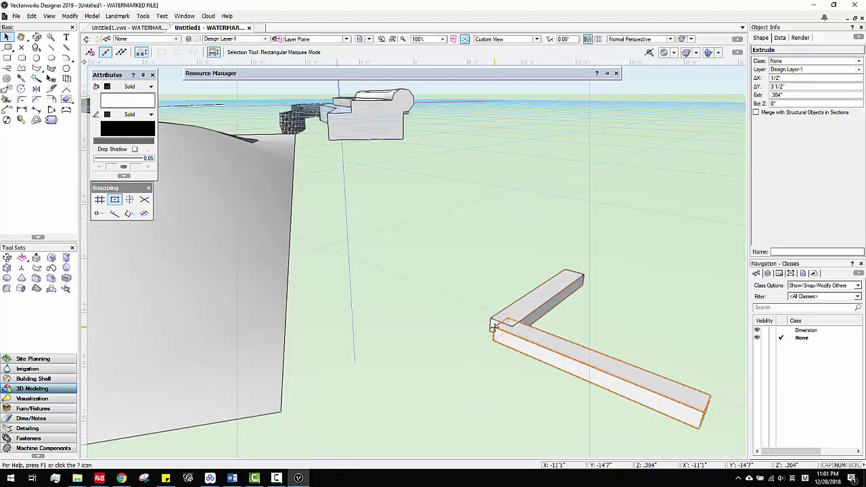
left_click_drag(501, 323, 496, 329)
scroll(423, 354, "down", 2)
scroll(501, 348, "down", 2)
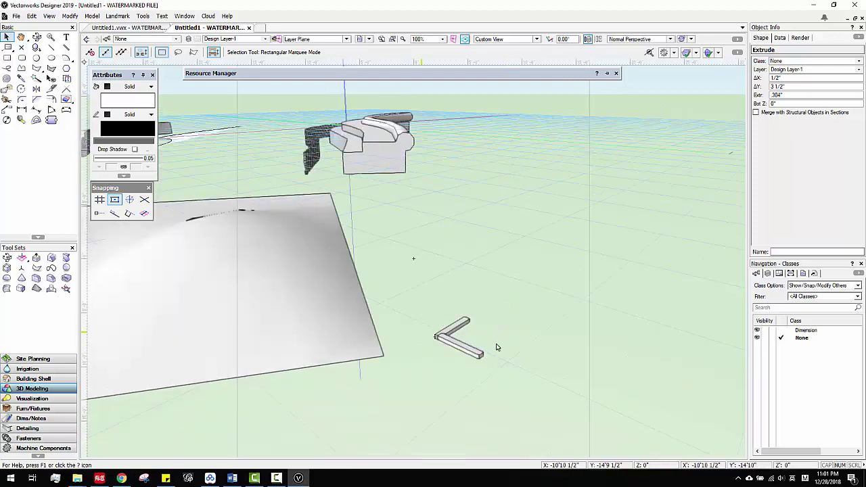
- Create a surface array from the reshaped interpolated surface and the two crossed bars
left_click(491, 365)
middle_click_drag(462, 357, 448, 332, "ctrl")
scroll(447, 332, "down", 3)
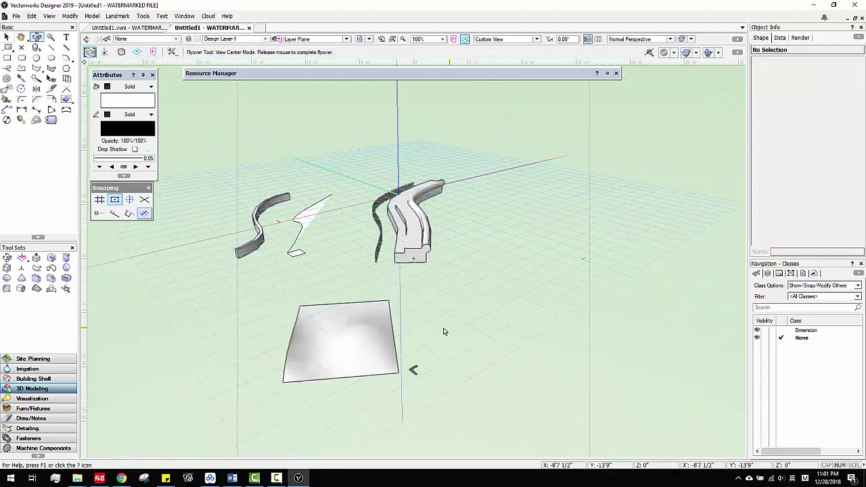
scroll(433, 356, "up", 2)
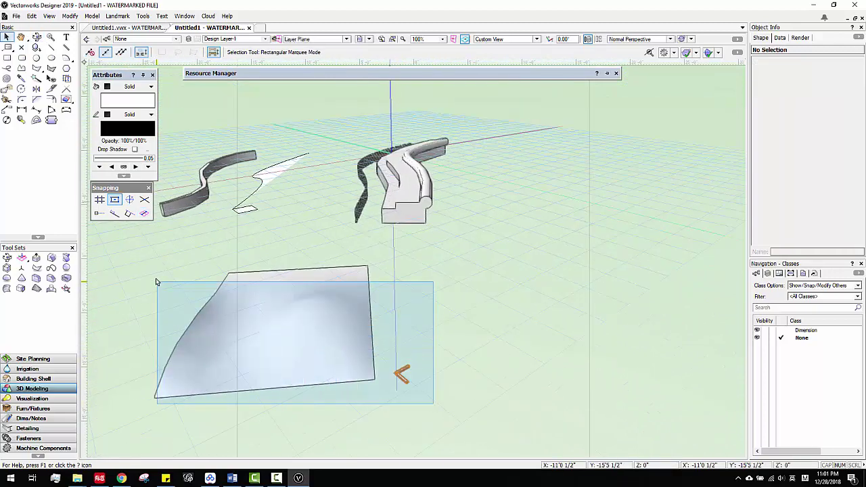
left_click_drag(154, 279, 164, 241)
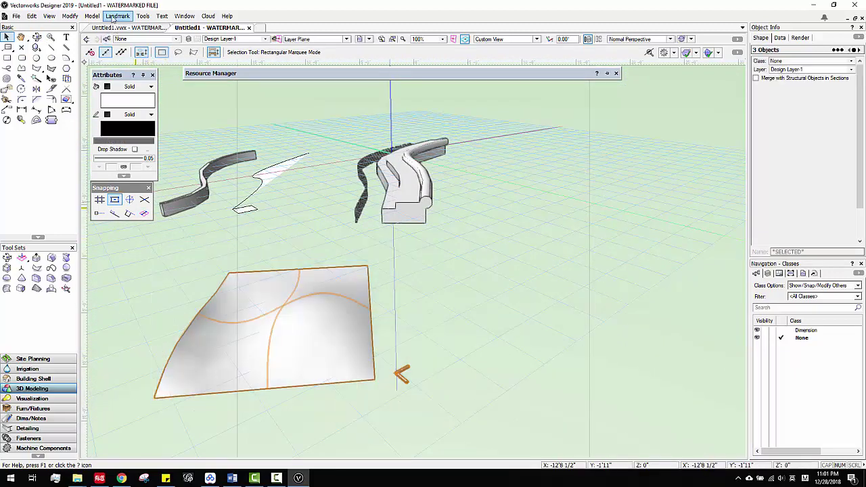
left_click(86, 16)
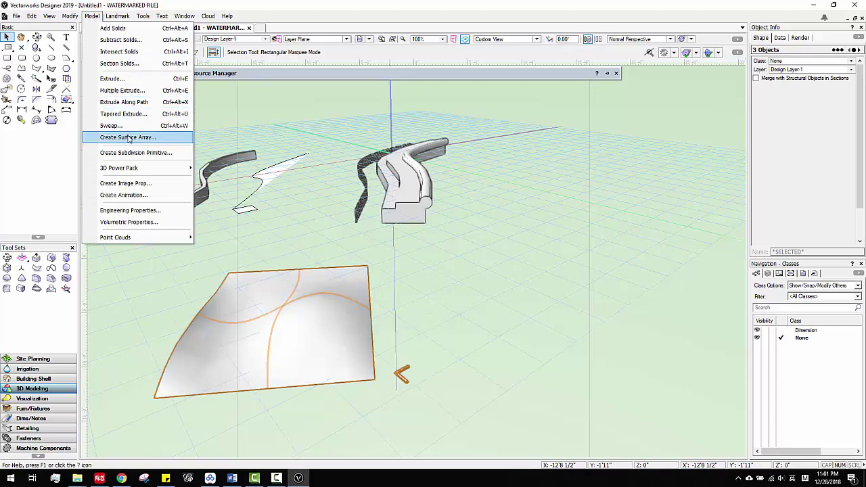
left_click(127, 139)
left_click(429, 369)
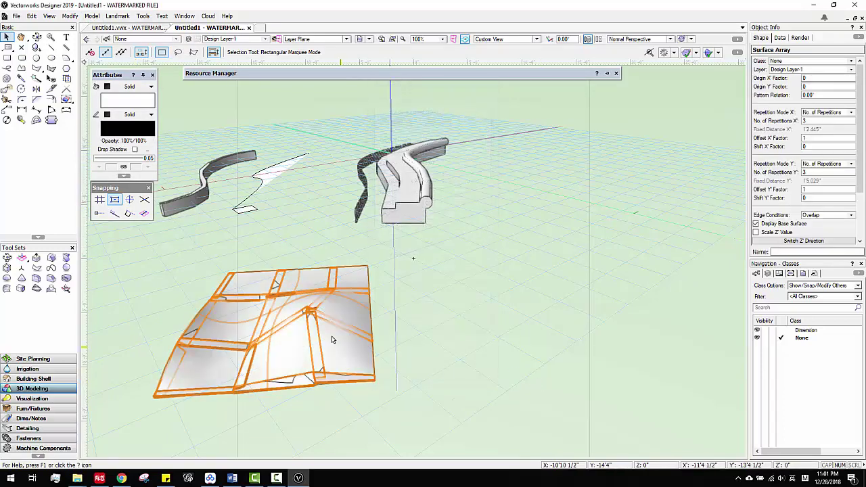
- Set the new surface array's repetitions to 20 in Y and 5 in X
left_click(816, 172)
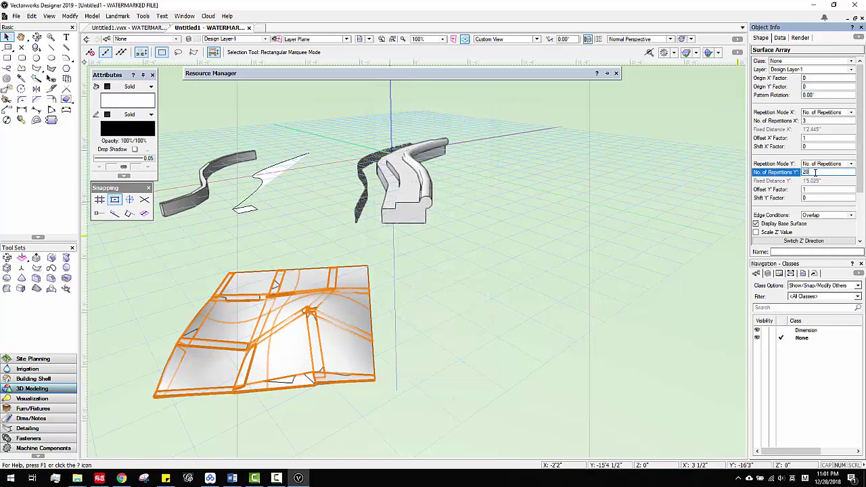
type("20")
key("Return")
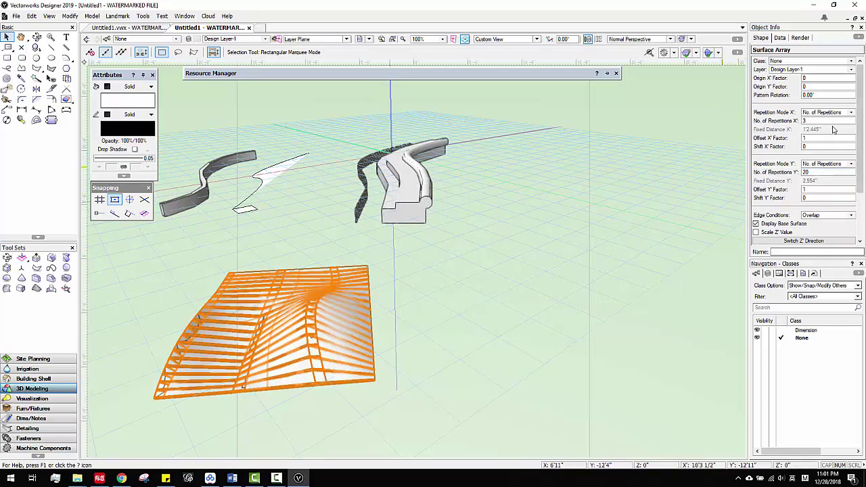
left_click(825, 120)
type("5")
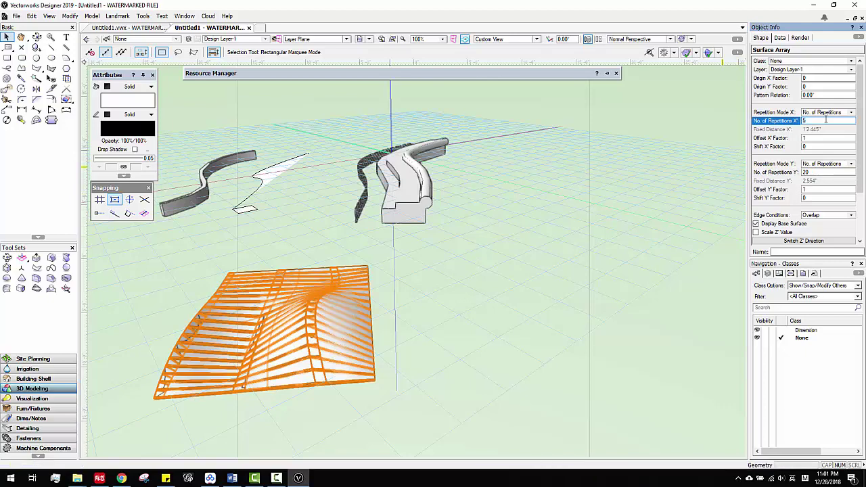
key("Return")
scroll(439, 296, "down", 3)
left_click(439, 297)
scroll(440, 297, "up", 3)
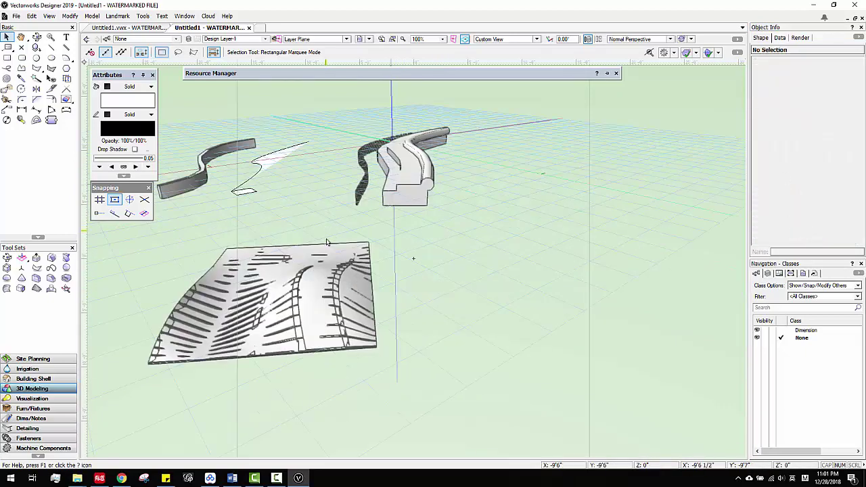
- Turn off the display of the new array's base surface so only the bars are shown
left_click(326, 274)
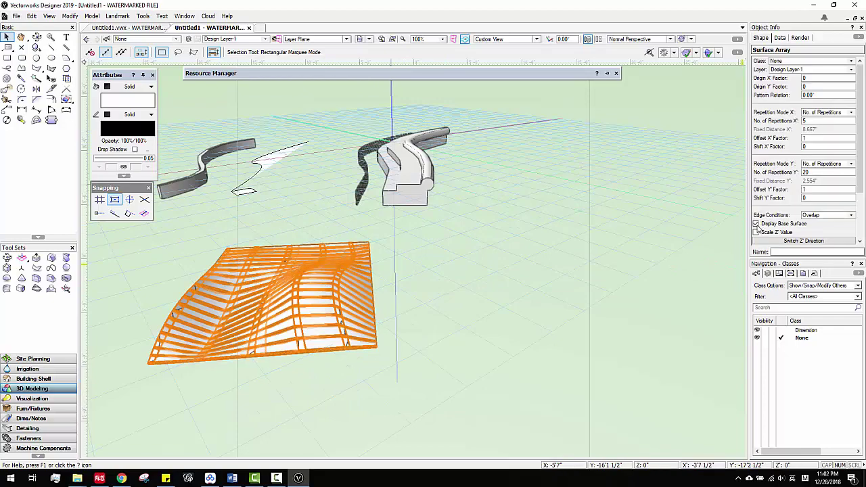
left_click(757, 224)
middle_click_drag(336, 321, 585, 332, "ctrl")
scroll(574, 197, "up", 5)
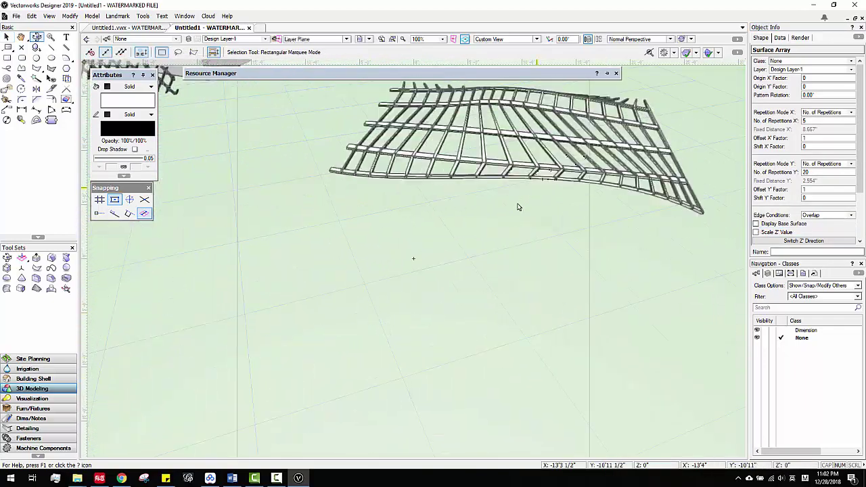
- Examine the bar lattice from several angles and distances to check how it follows the curved surface
left_click(468, 325)
middle_click_drag(461, 334, 432, 335)
scroll(431, 335, "up", 1)
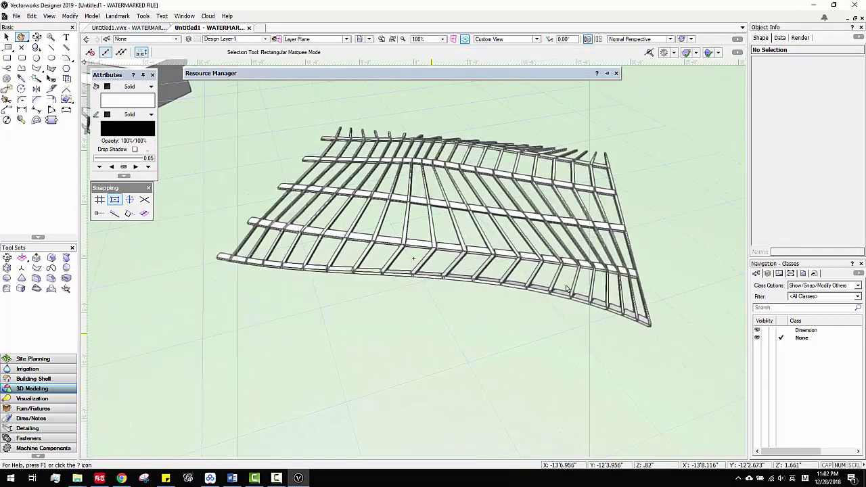
middle_click_drag(525, 275, 495, 180)
scroll(472, 265, "down", 1)
scroll(465, 254, "down", 4)
middle_click_drag(482, 261, 472, 342, "ctrl")
scroll(461, 251, "up", 4)
middle_click_drag(458, 204, 458, 239, "ctrl")
- Set the lattice array's repetitions in X to 10 and deselect it
left_click(452, 225)
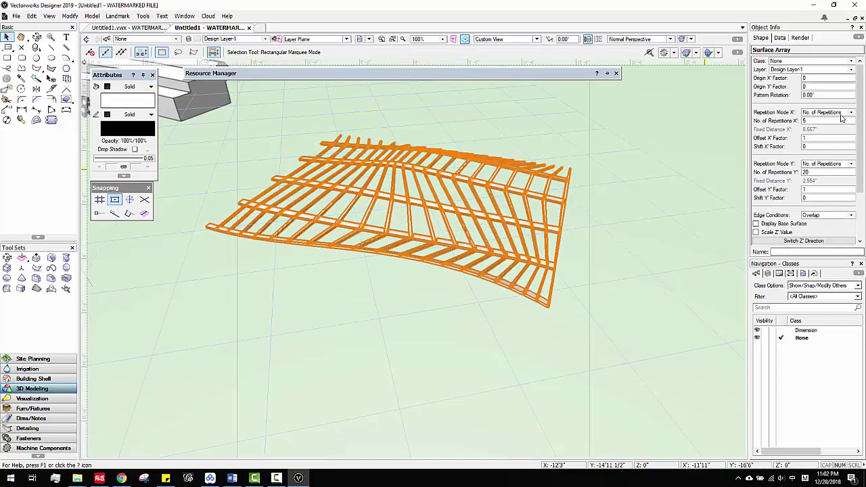
left_click(815, 120)
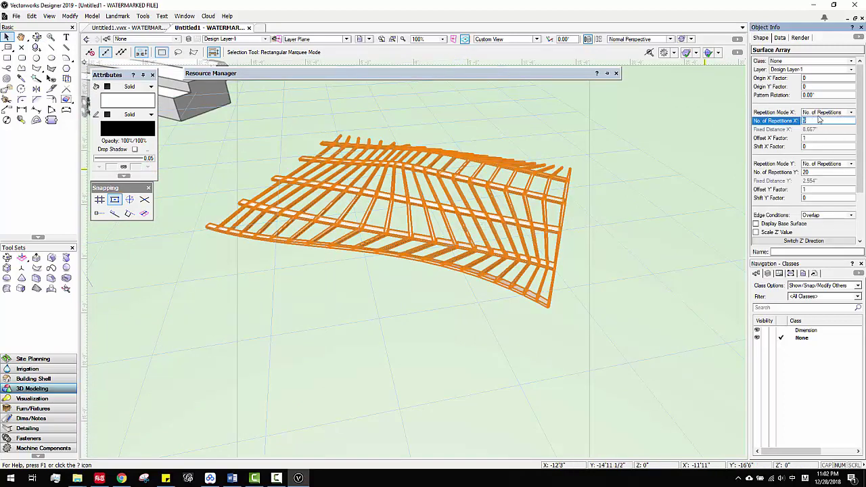
key("Return")
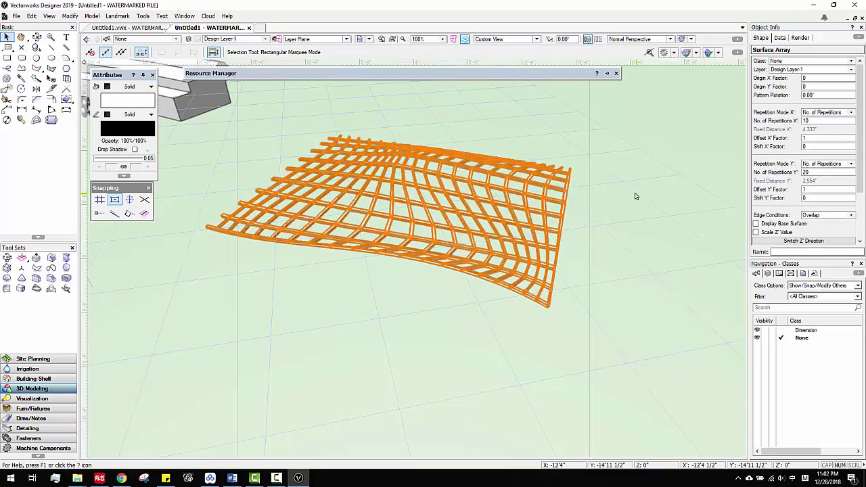
scroll(556, 209, "down", 2)
middle_click_drag(557, 243, 446, 205, "ctrl")
left_click(414, 197)
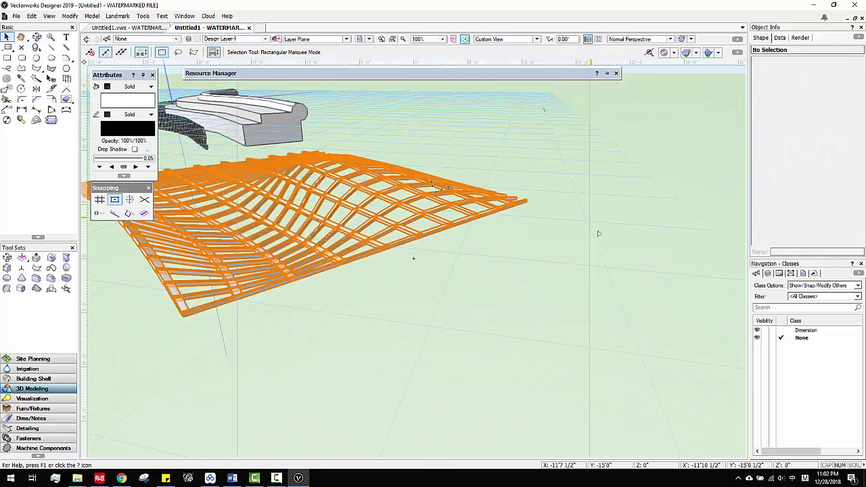